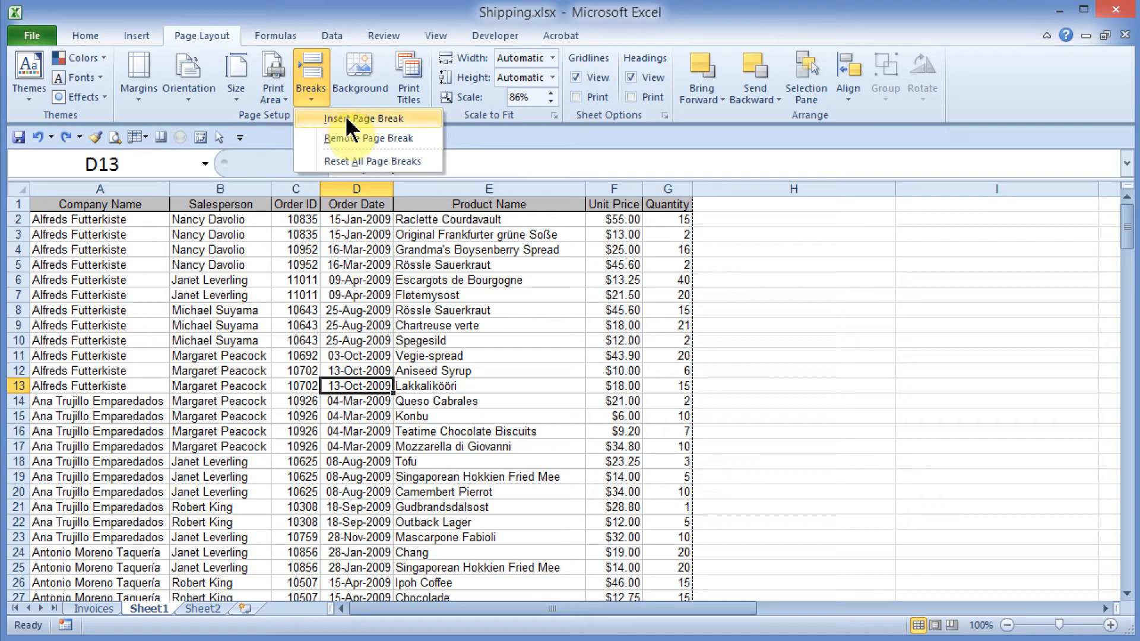
Try inserting a page break at cell D13, and undo it
click(348, 119)
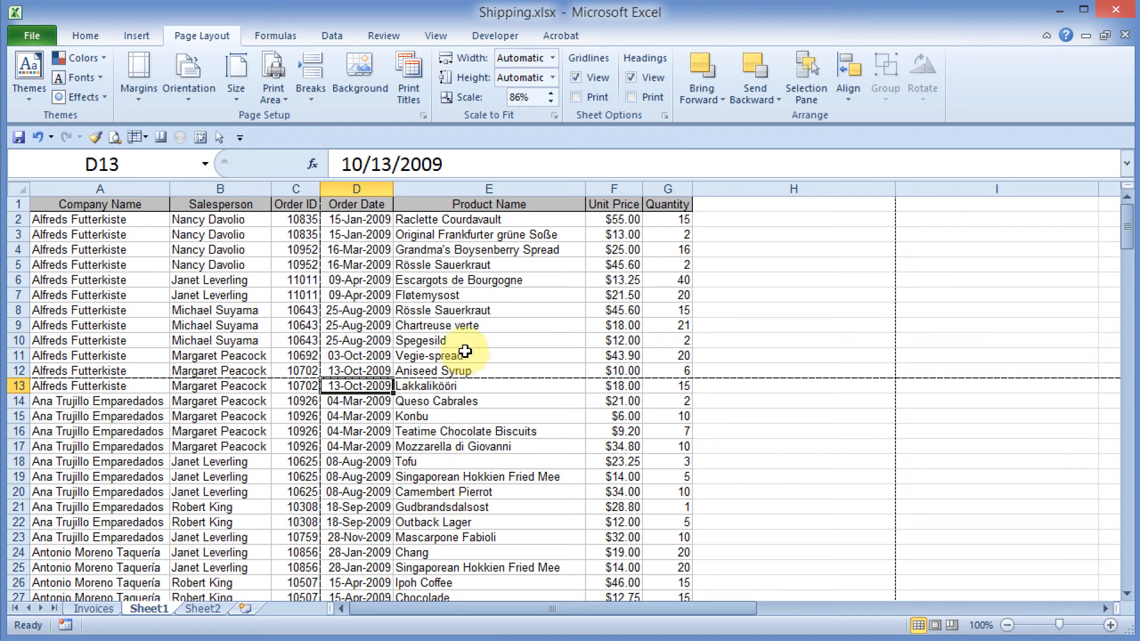
key(ctrl+z)
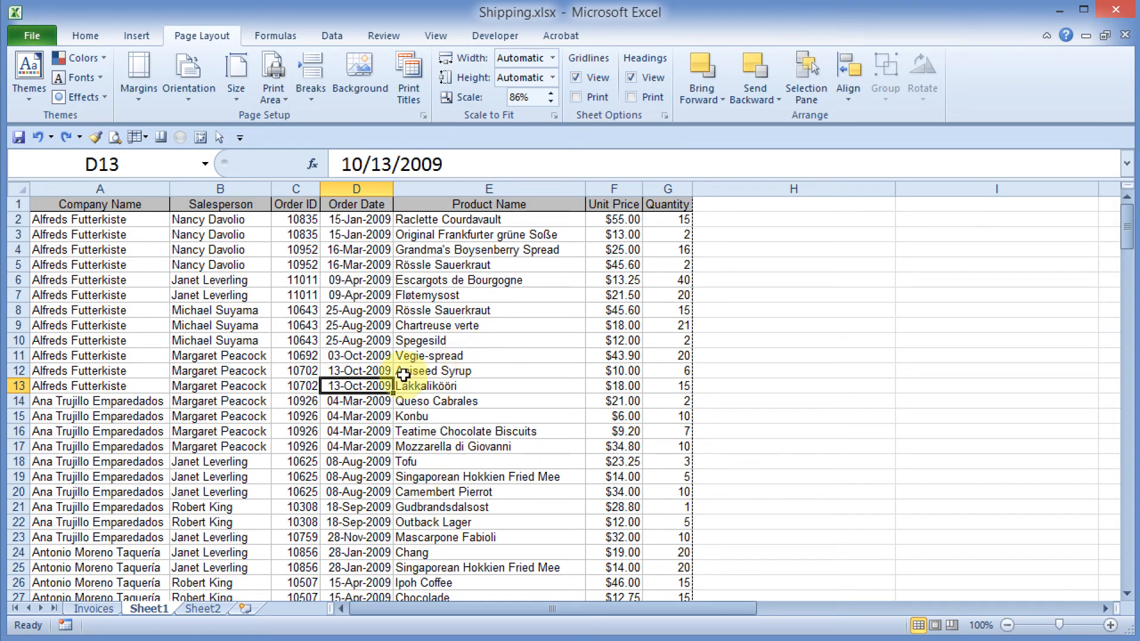
Insert a horizontal page break above row 14, where the second company's records begin
click(15, 400)
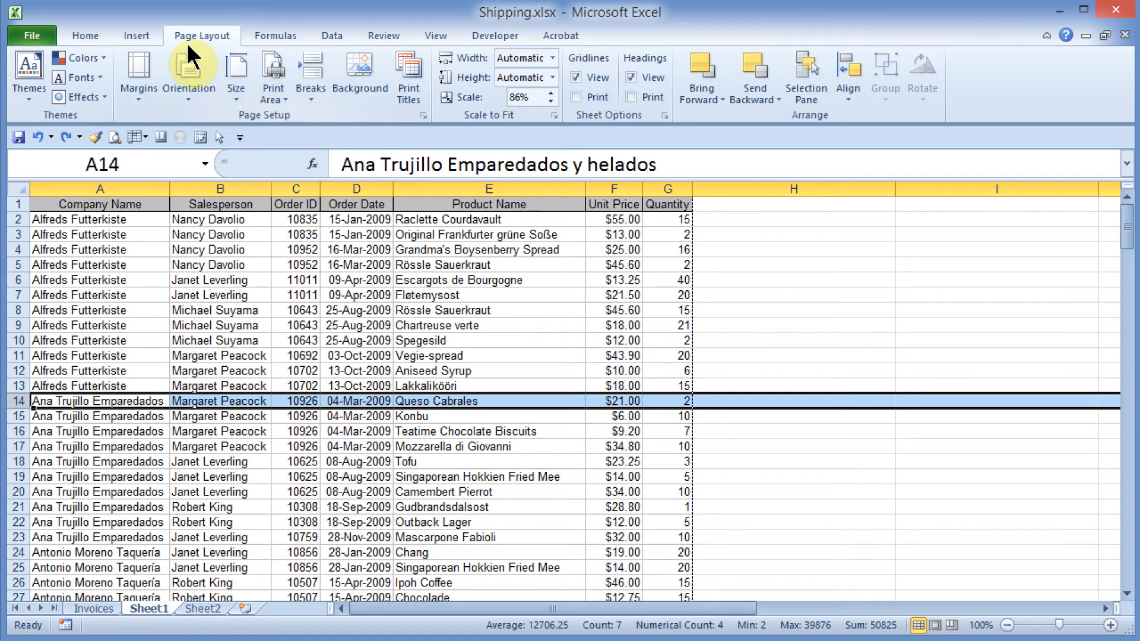
click(312, 96)
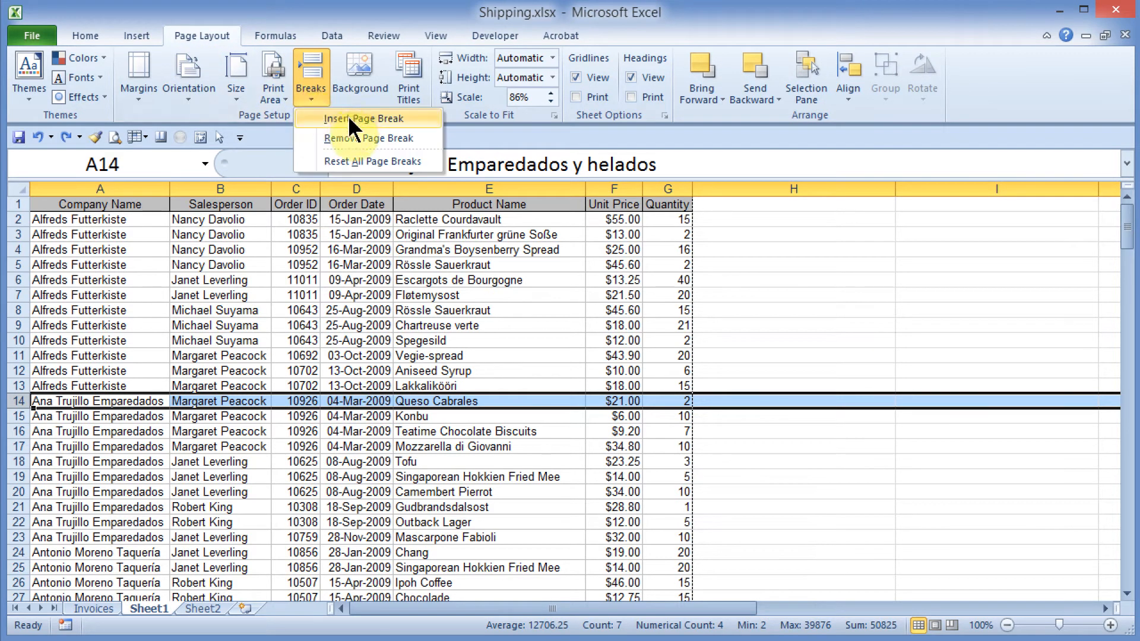
click(351, 118)
click(432, 432)
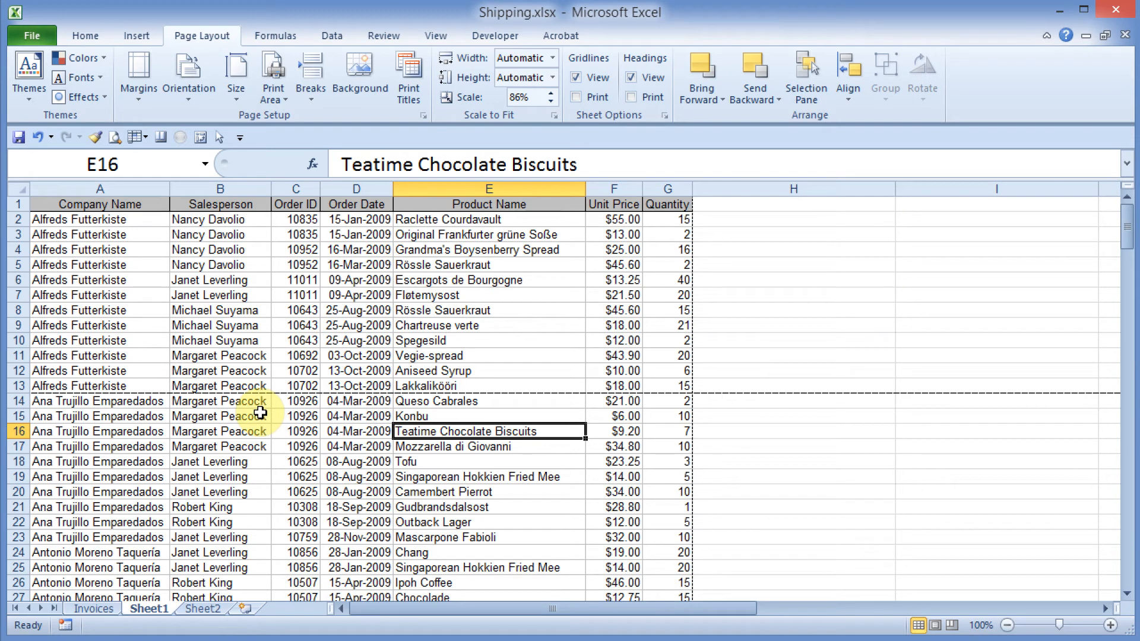
Check the first two pages of the sheet in the print preview, and return to the worksheet
click(36, 35)
click(43, 296)
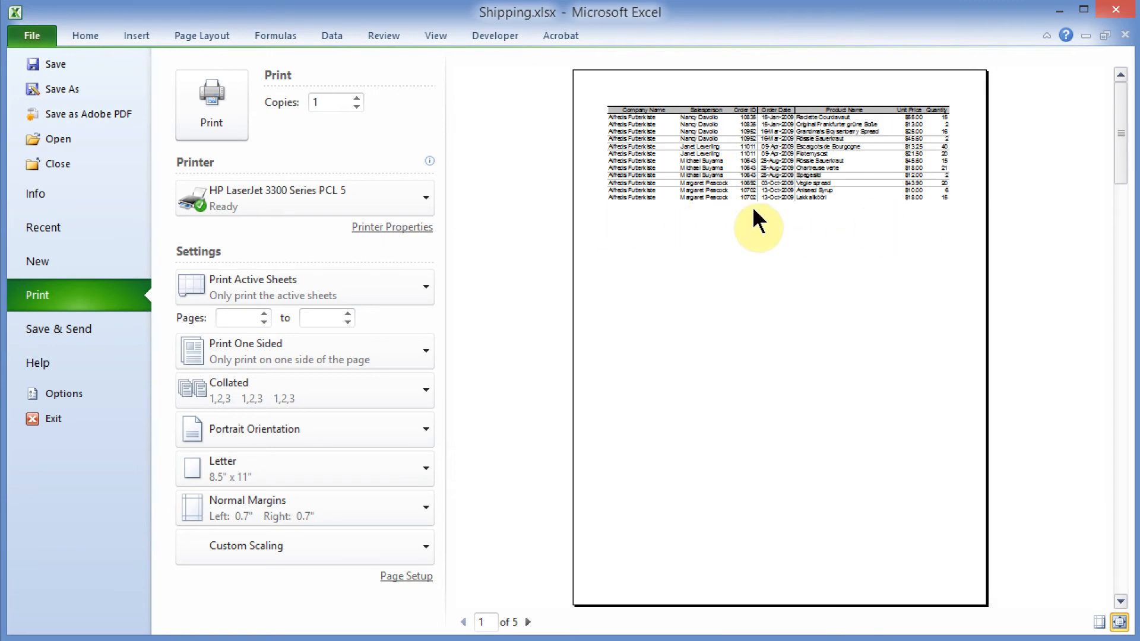
click(1121, 293)
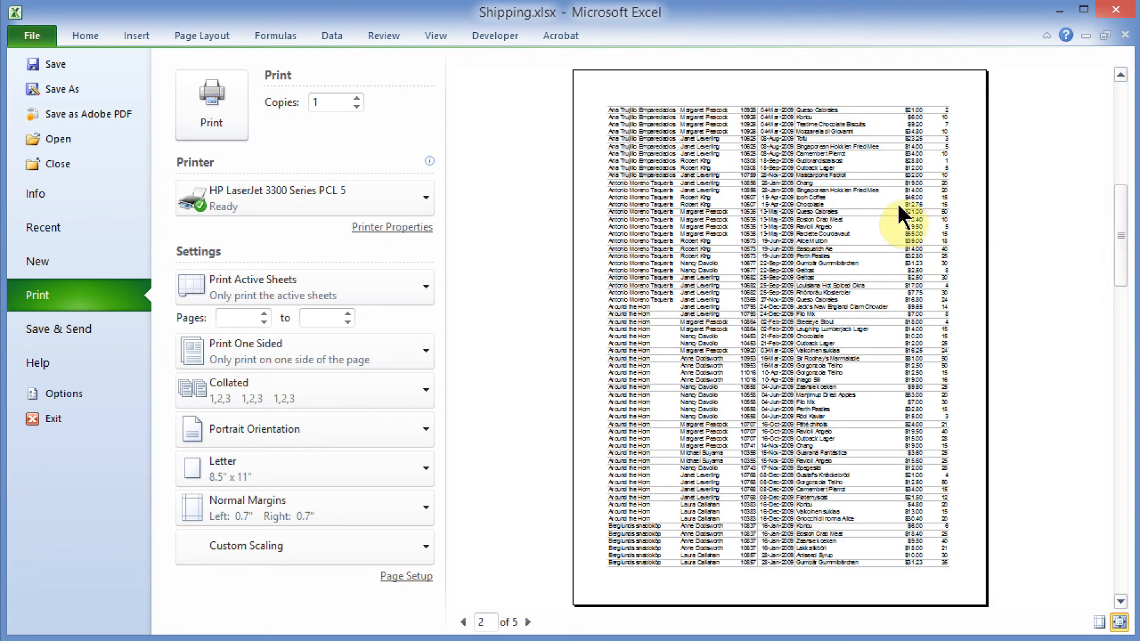
click(1121, 116)
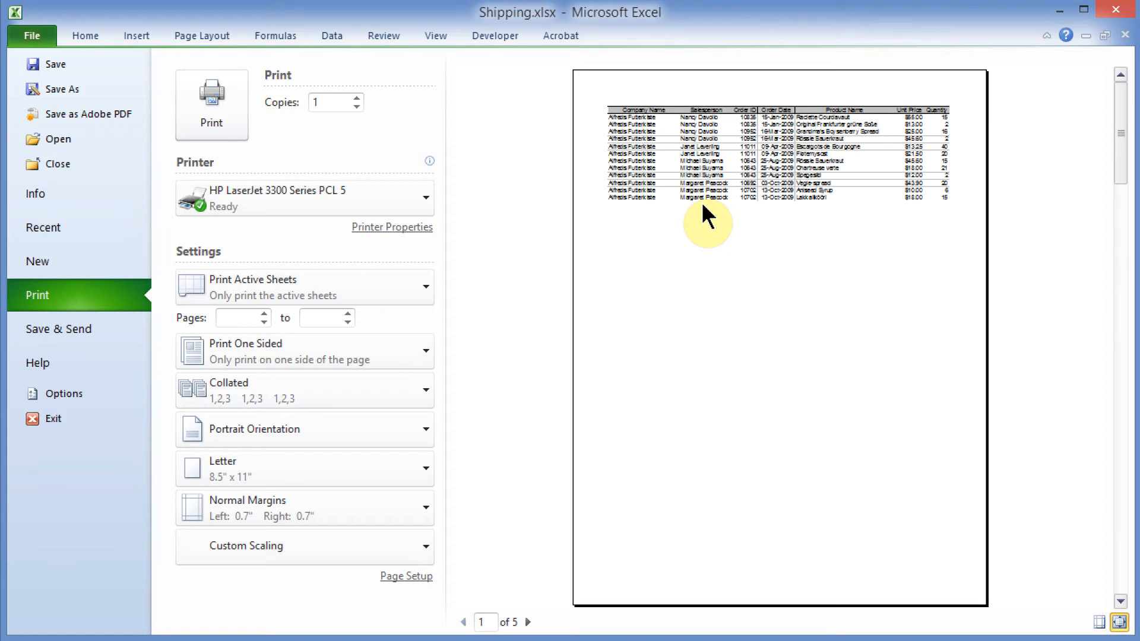
click(82, 37)
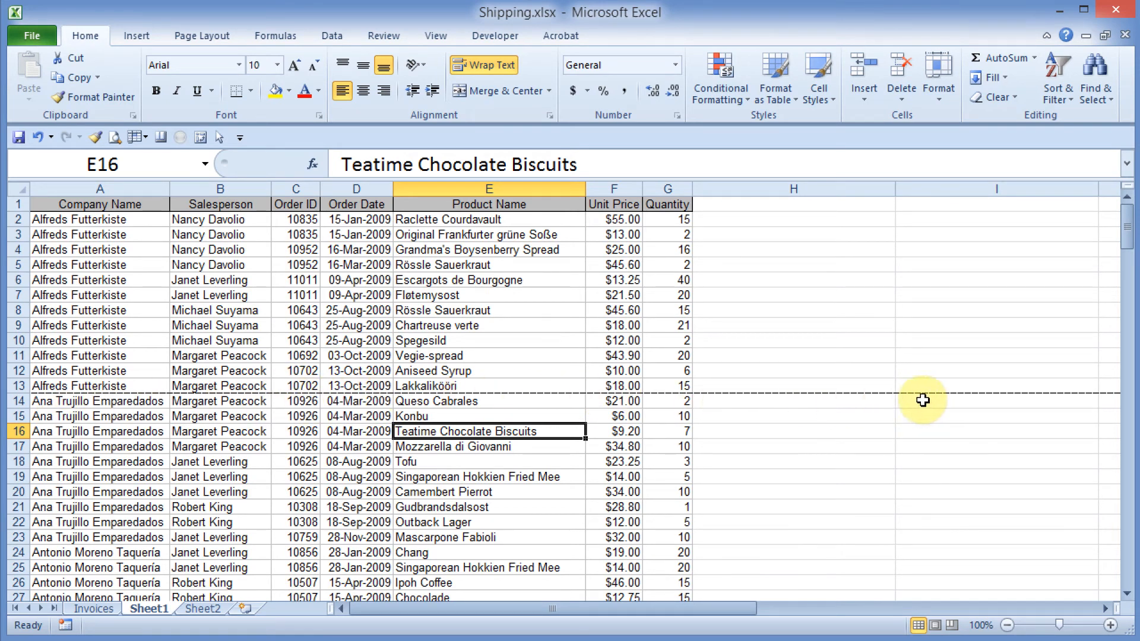
click(19, 402)
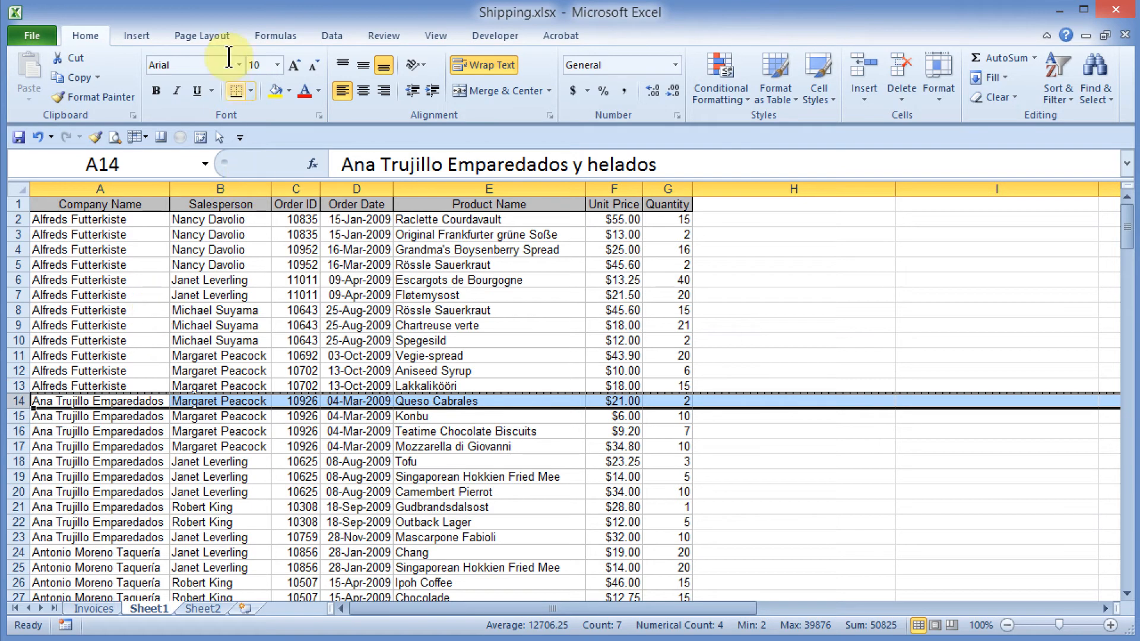
click(215, 35)
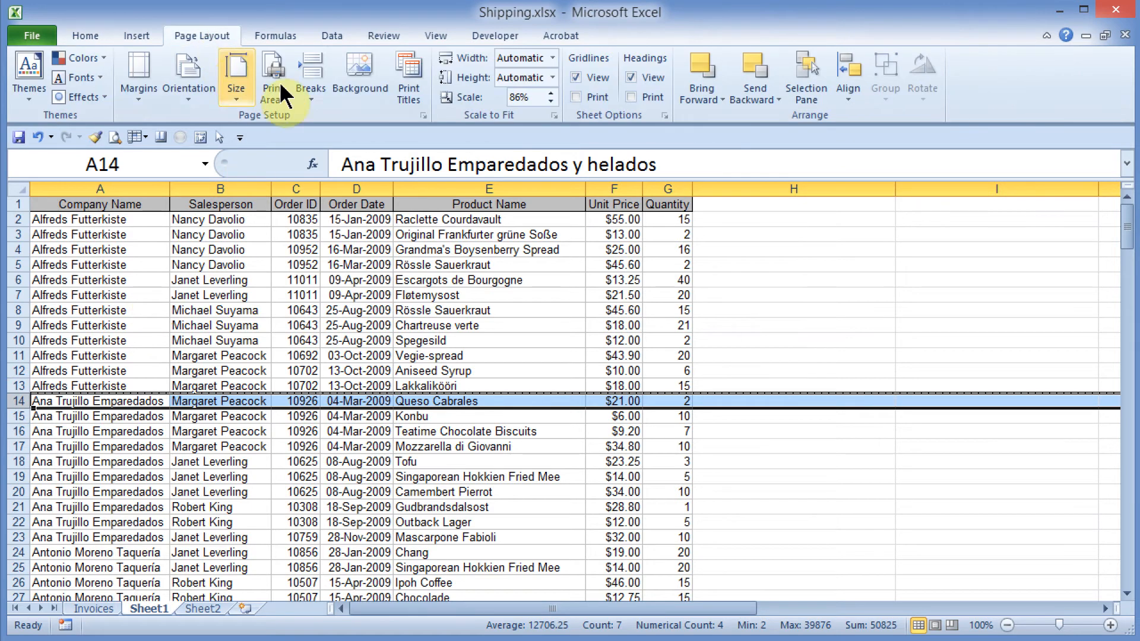
click(311, 88)
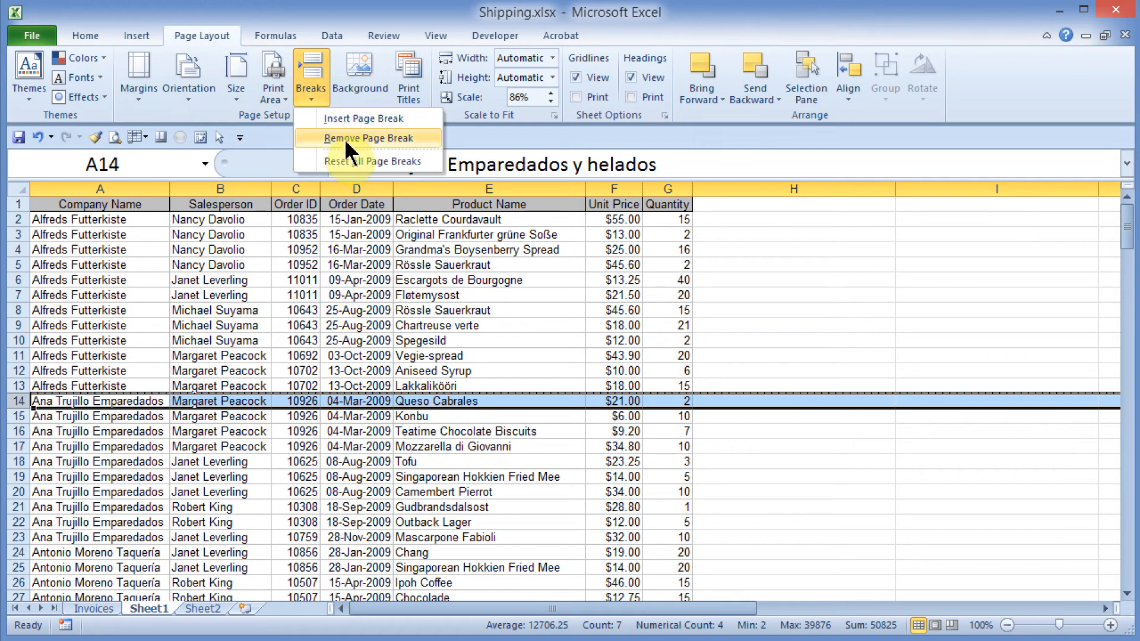
click(190, 477)
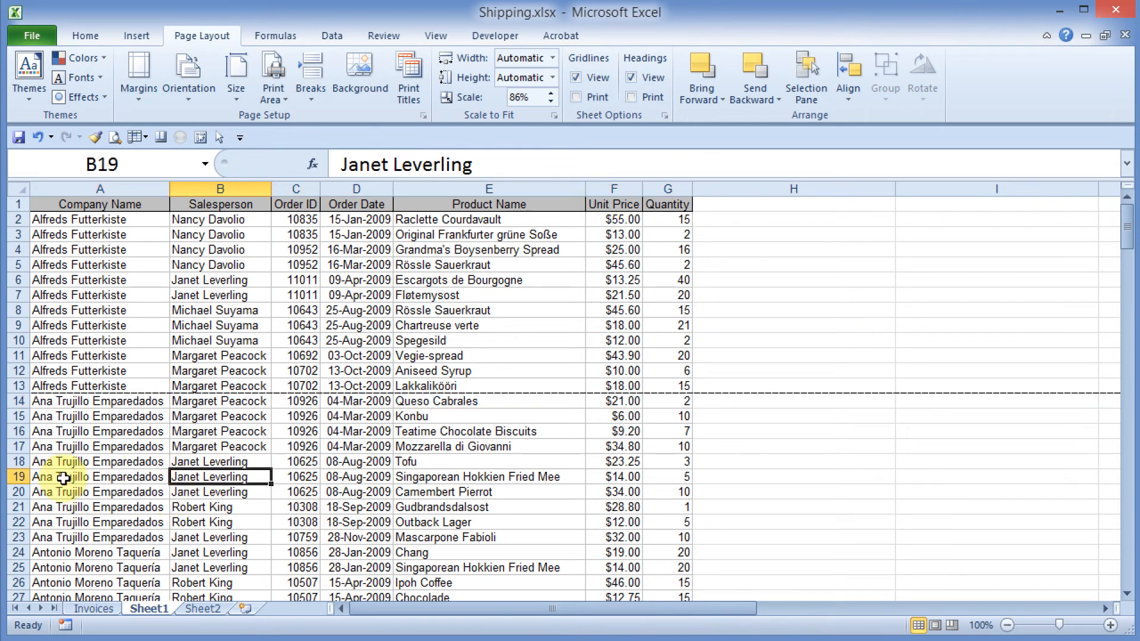
Try to remove a page break with row 19 selected
click(17, 477)
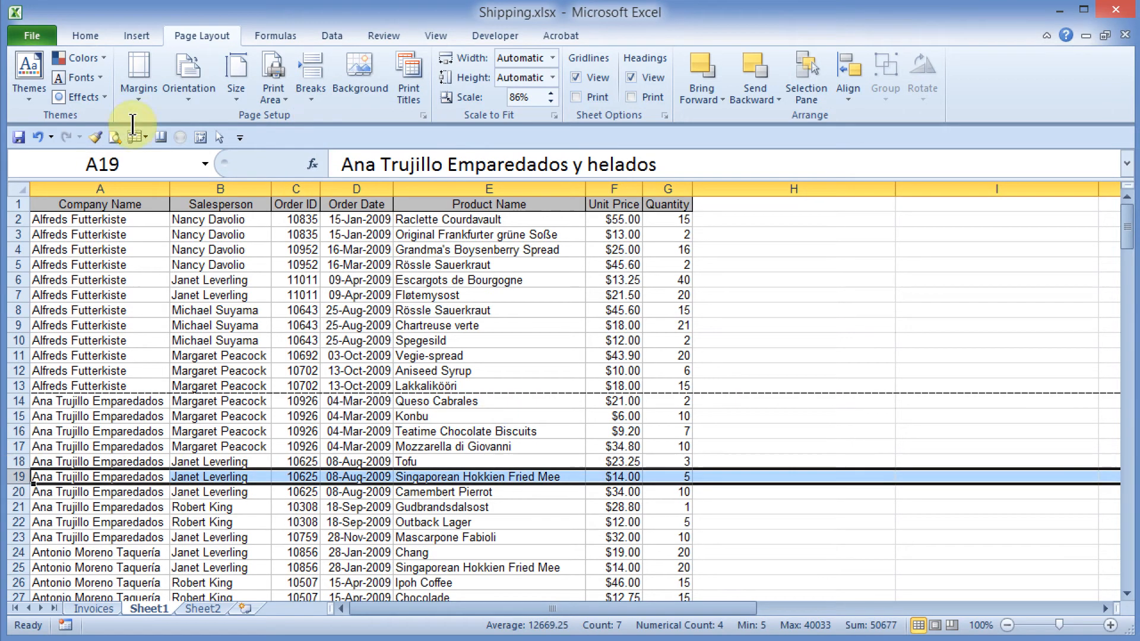
drag(208, 523, 208, 507)
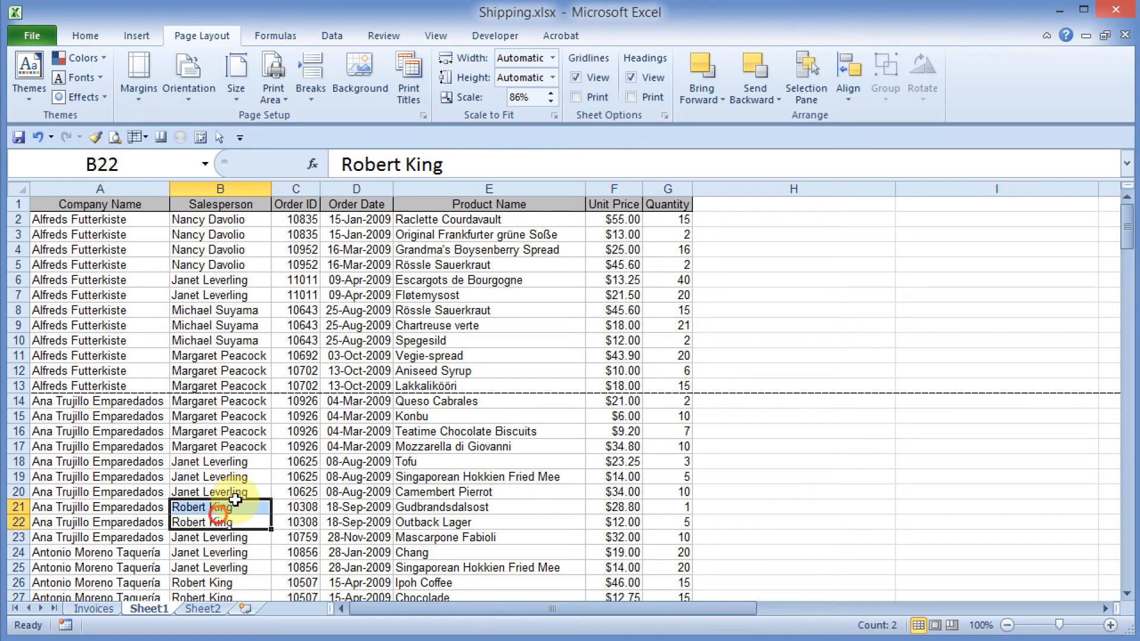
click(14, 476)
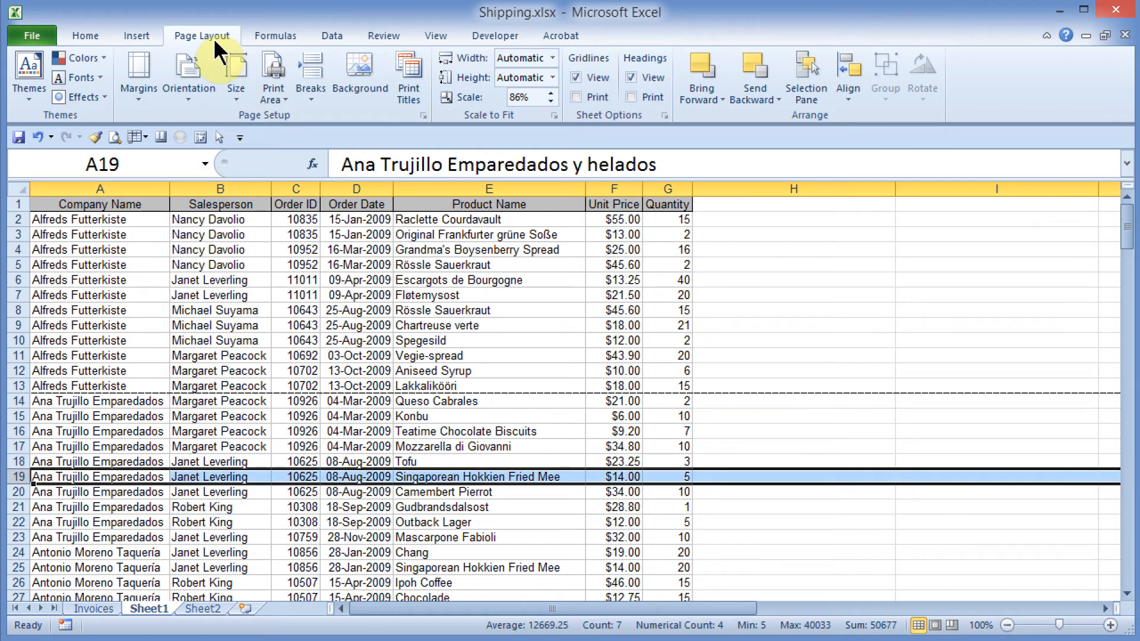
click(311, 90)
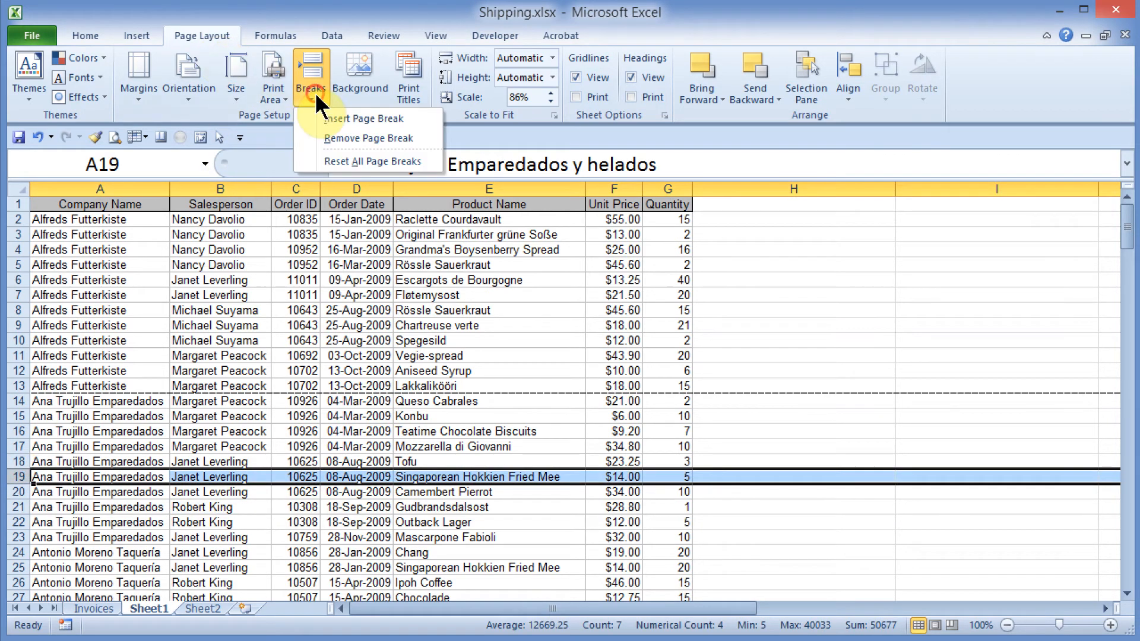
click(352, 139)
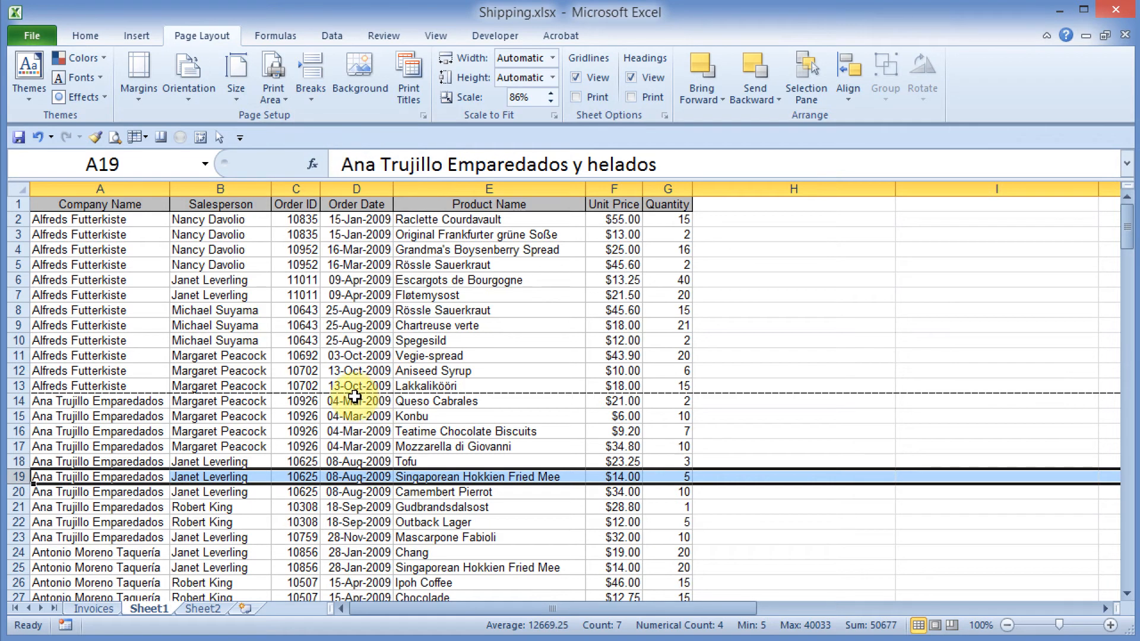
Remove the horizontal page break above row 14
click(19, 402)
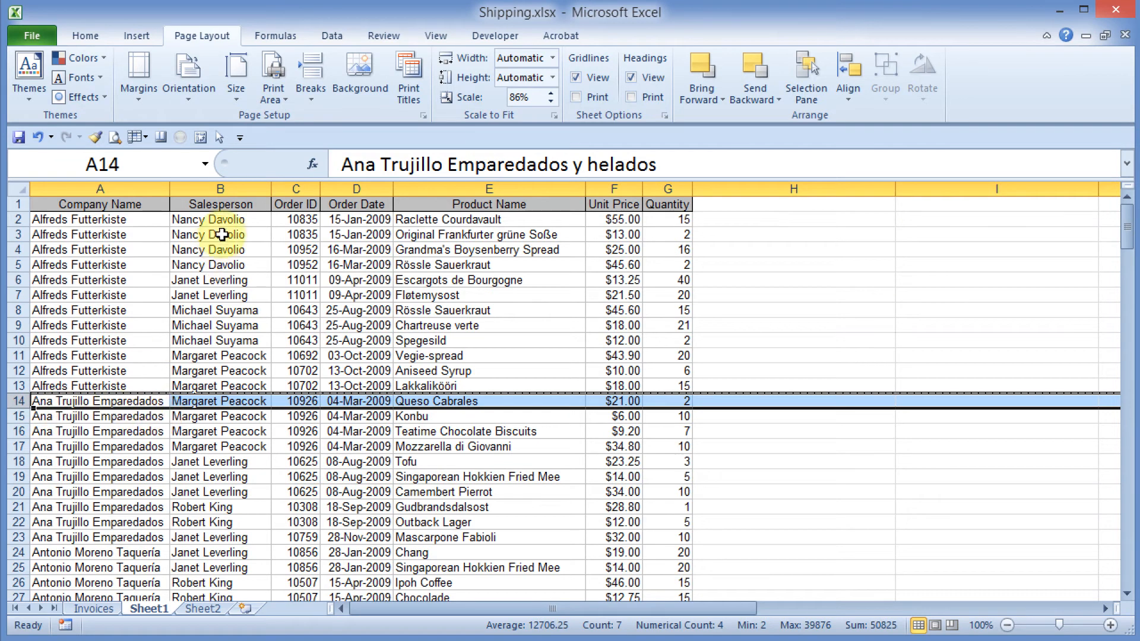
click(315, 95)
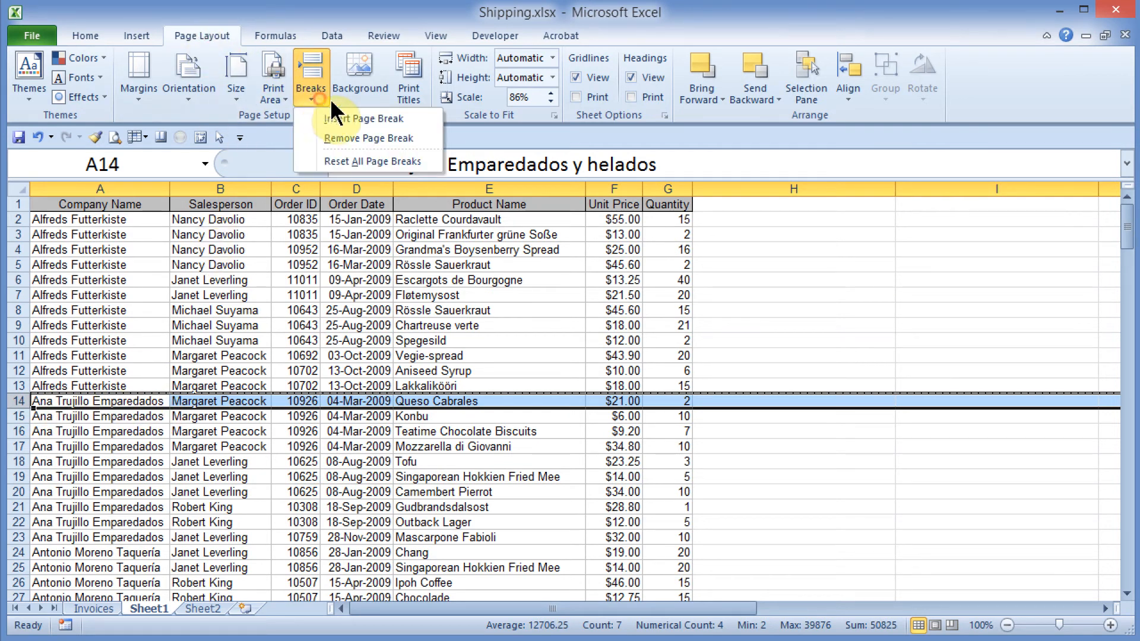
click(354, 140)
click(356, 447)
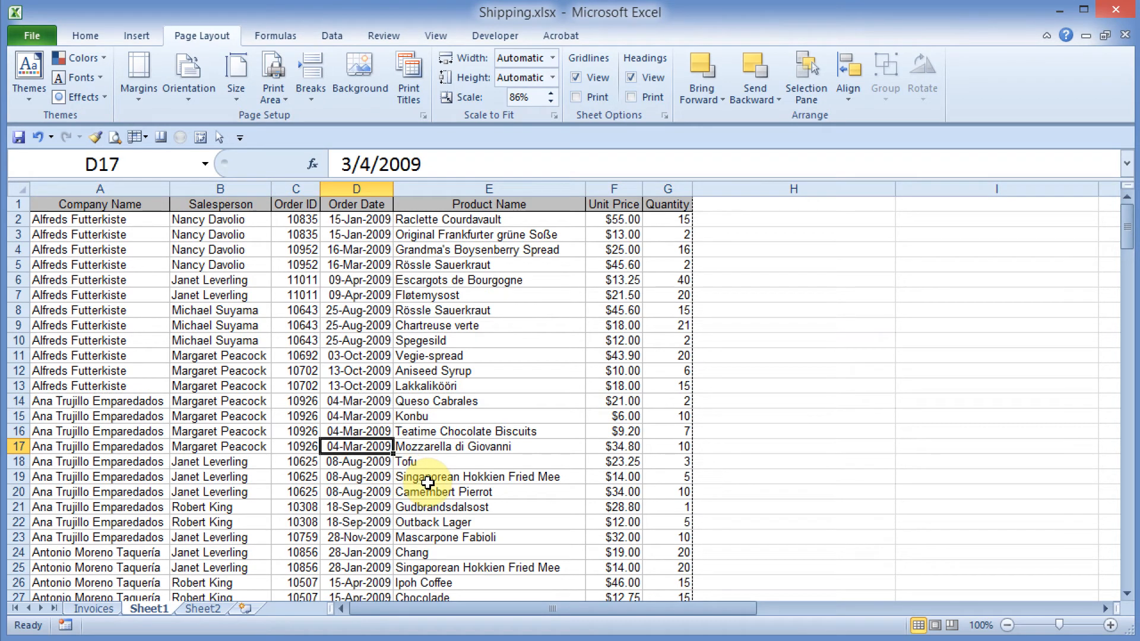
Insert a vertical page break before the Order Date column (column D)
click(359, 187)
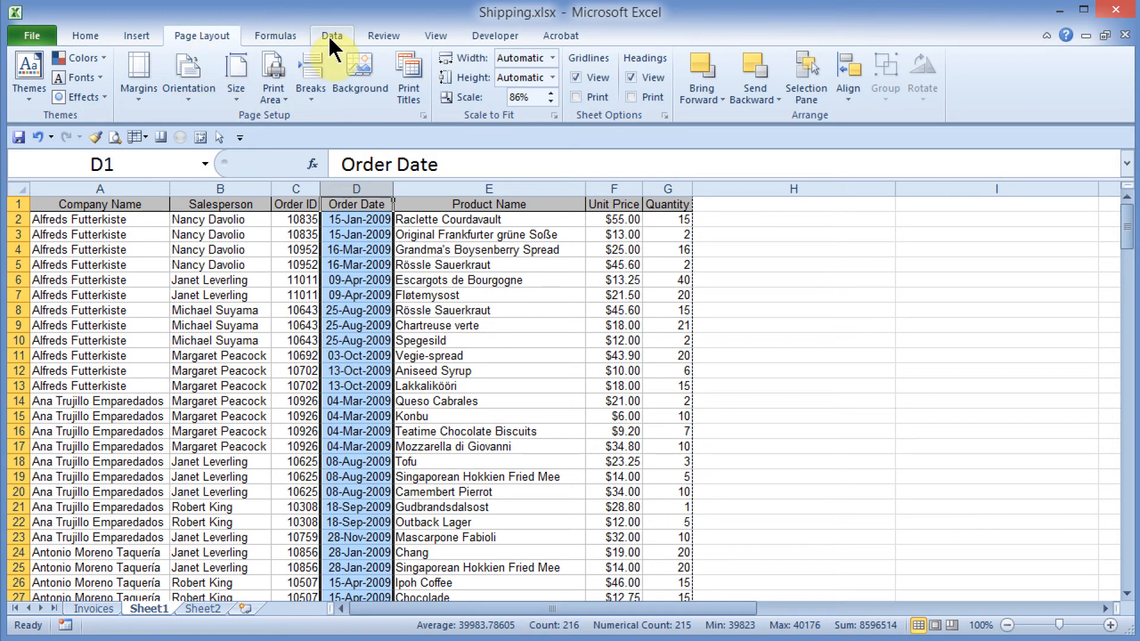
click(319, 106)
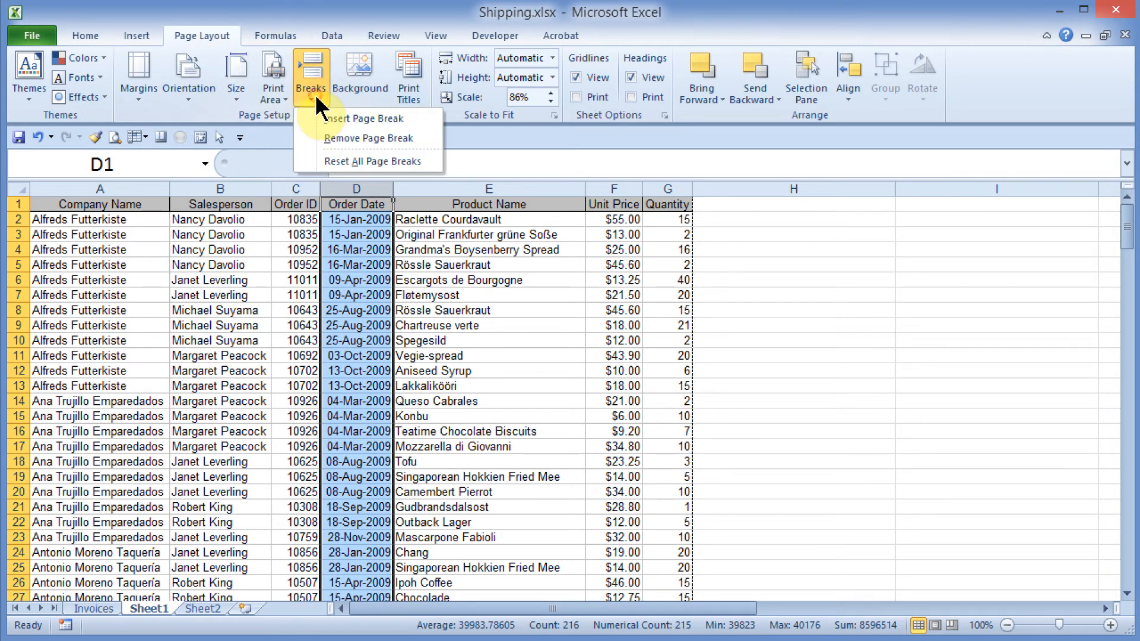
click(357, 116)
click(454, 313)
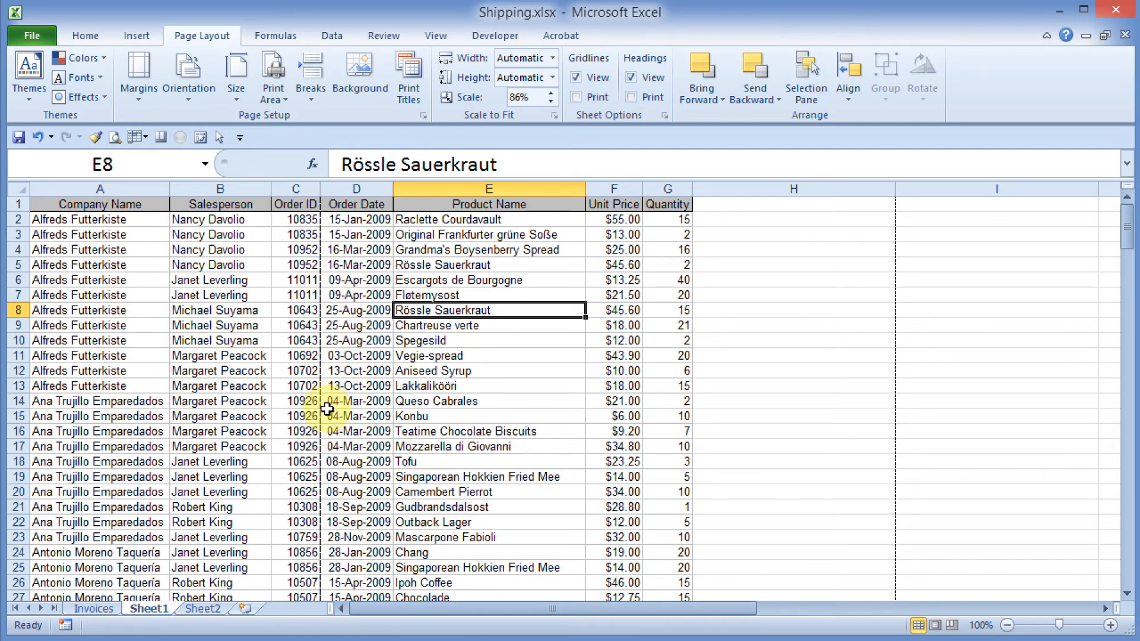
Remove the vertical page break before the Order Date column (column D)
click(354, 185)
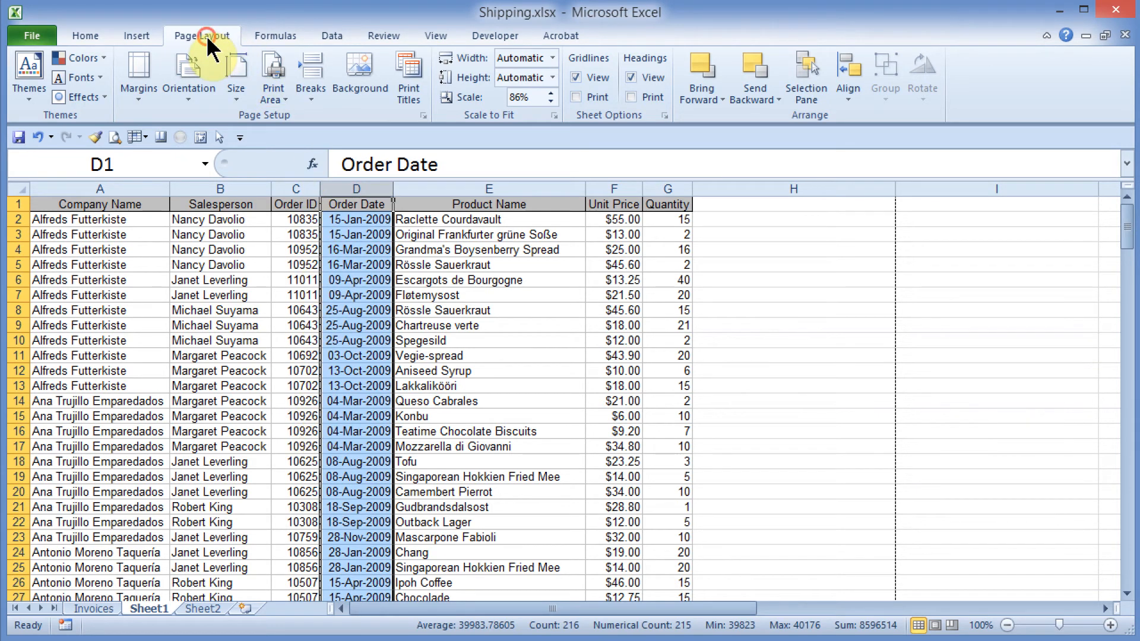
click(310, 74)
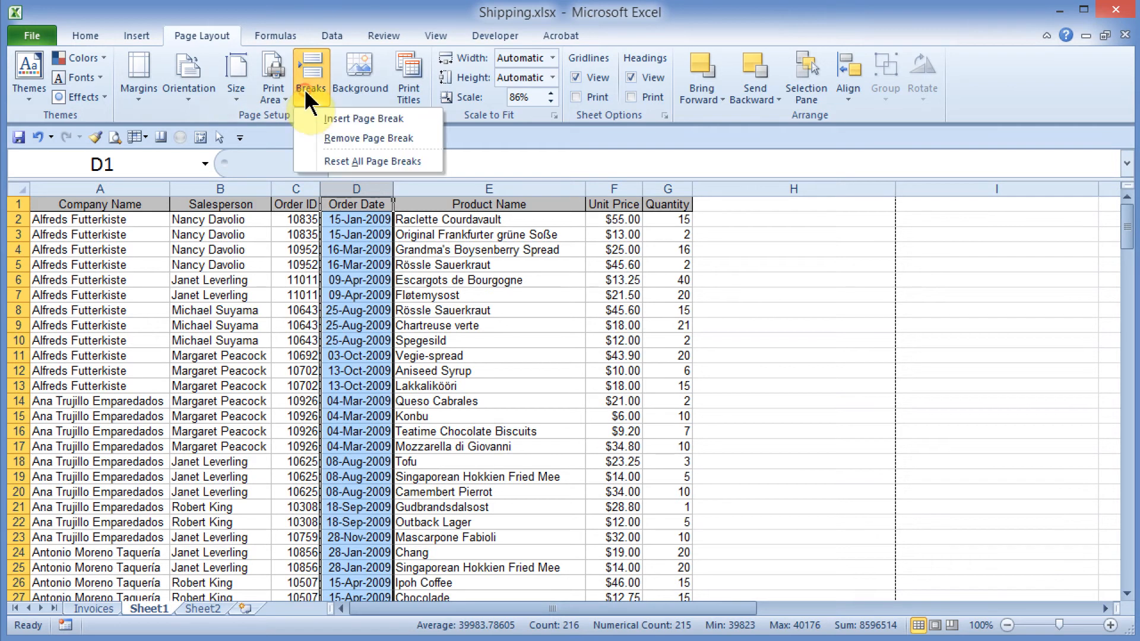
click(336, 140)
click(432, 385)
click(387, 407)
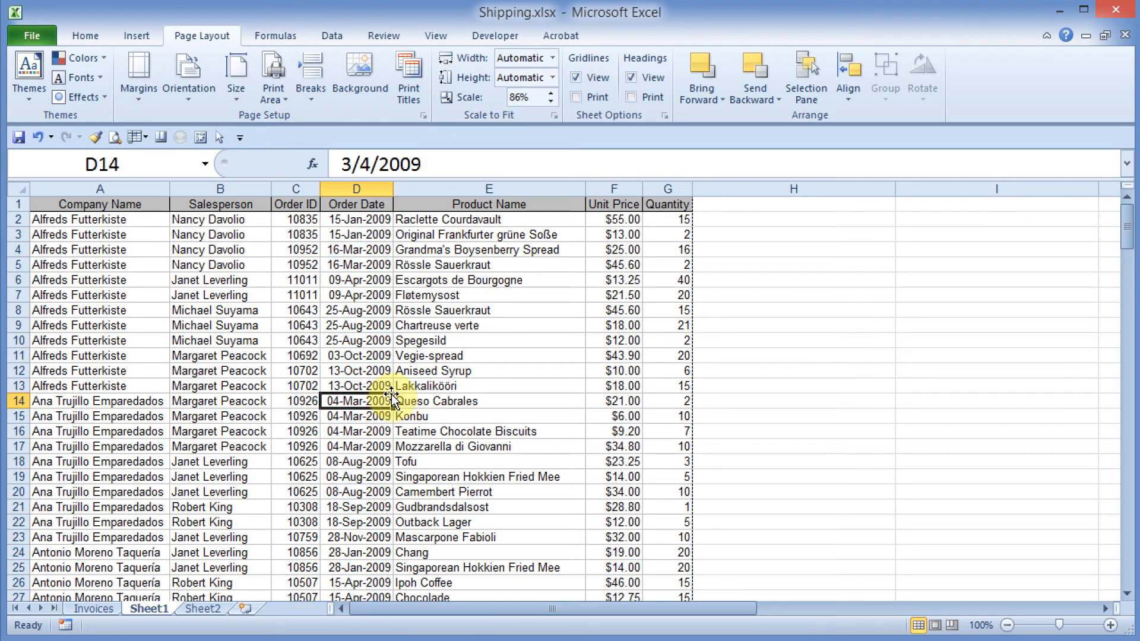
Insert horizontal and vertical page breaks at cell C11, above row 11 and before column C
key(ctrl+z)
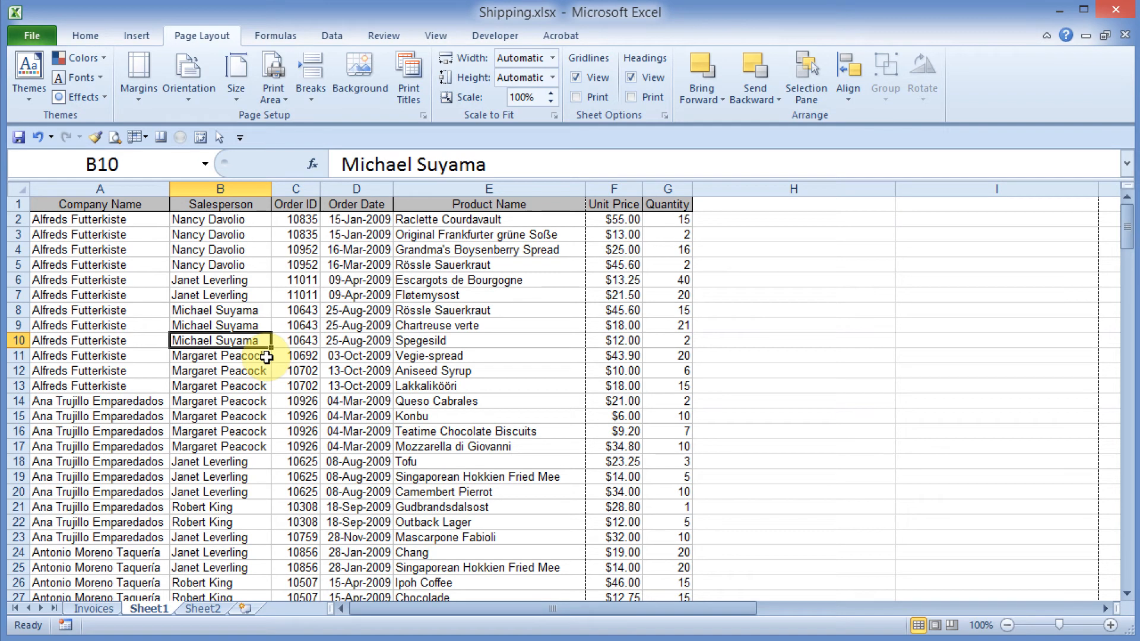
click(294, 356)
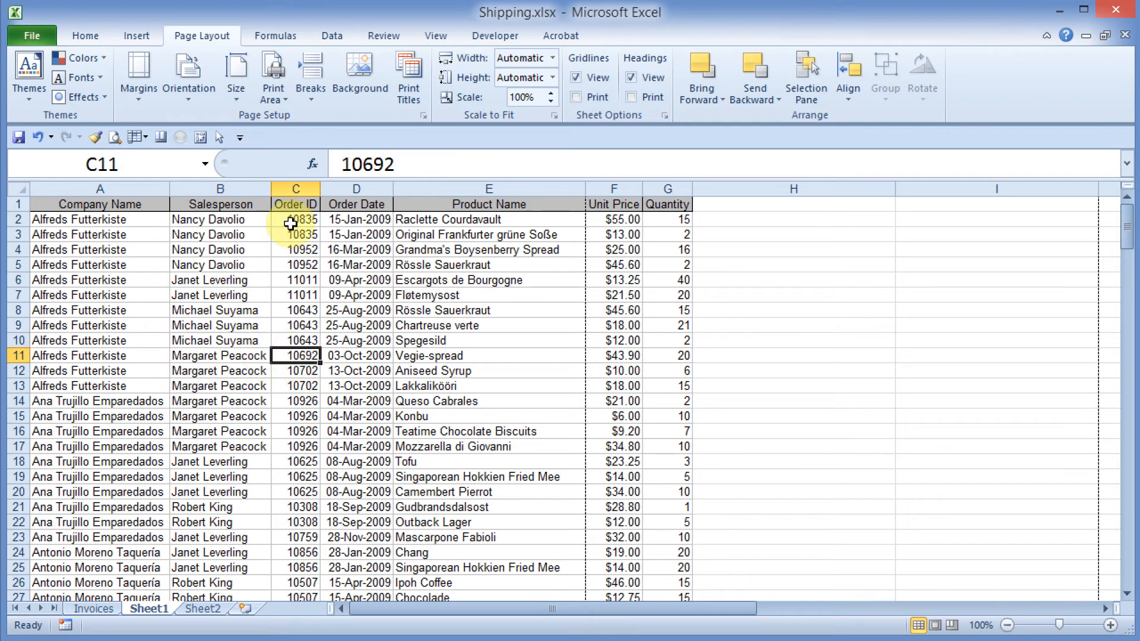
click(317, 83)
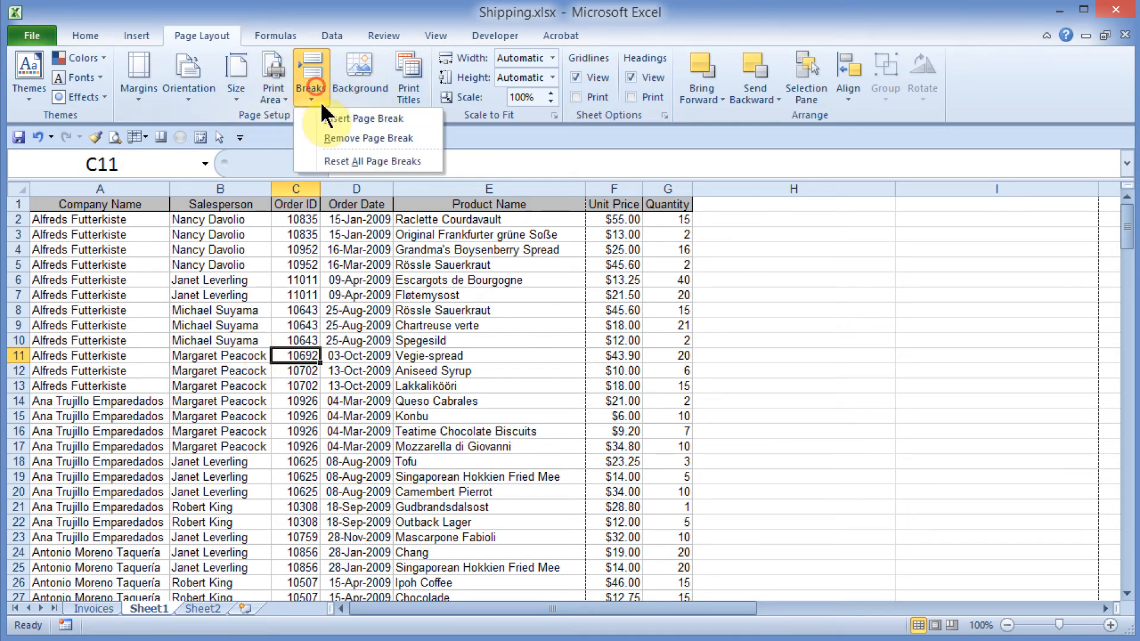
click(320, 117)
click(457, 416)
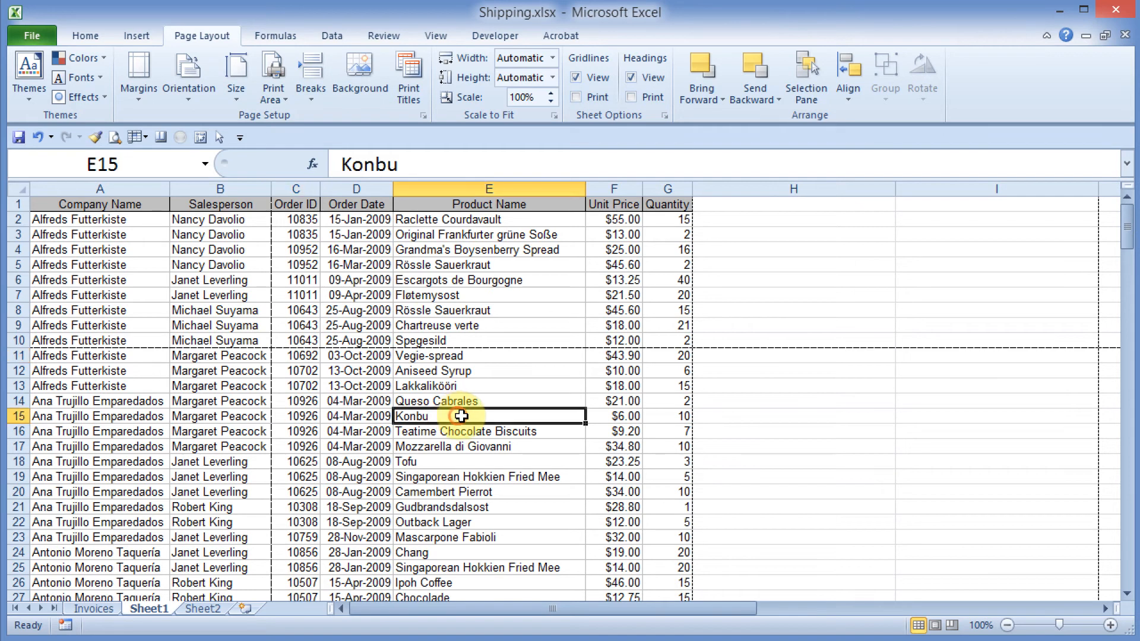
Insert horizontal and vertical page breaks at cell E15, above row 15 and before column E
click(308, 77)
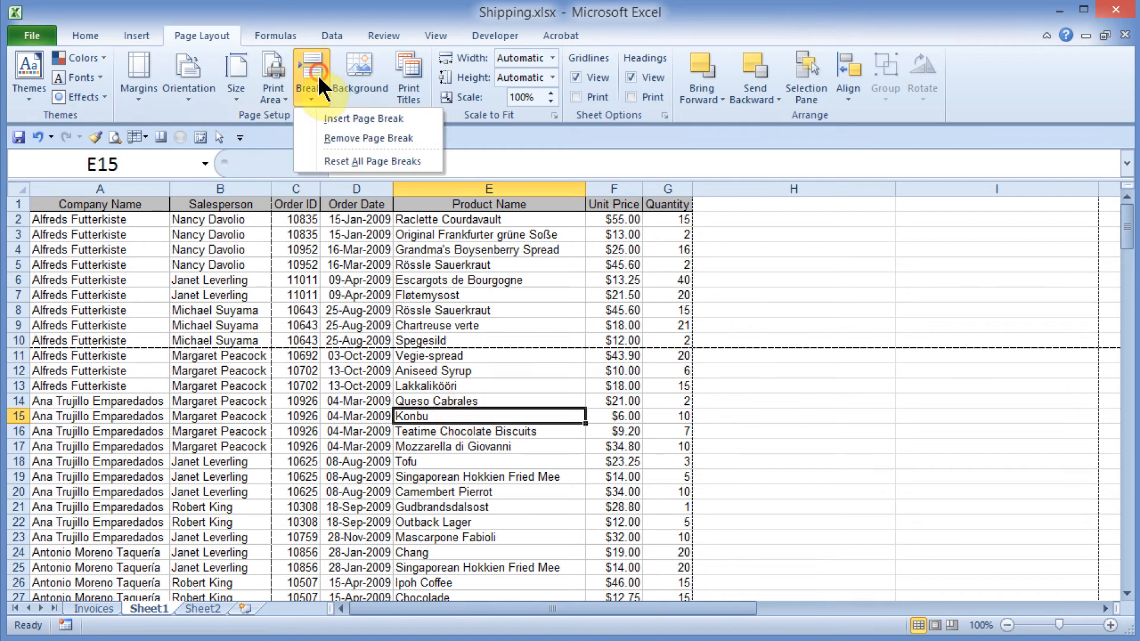
click(343, 117)
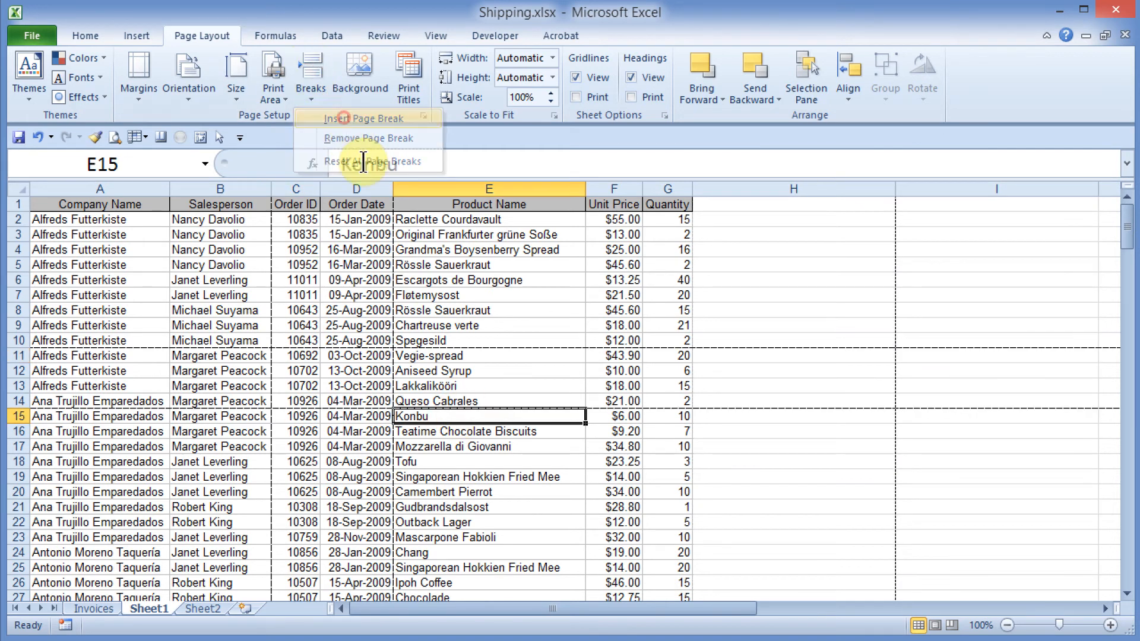
click(795, 449)
Insert horizontal and vertical page breaks at cell I18, above row 18 and before column I
click(944, 459)
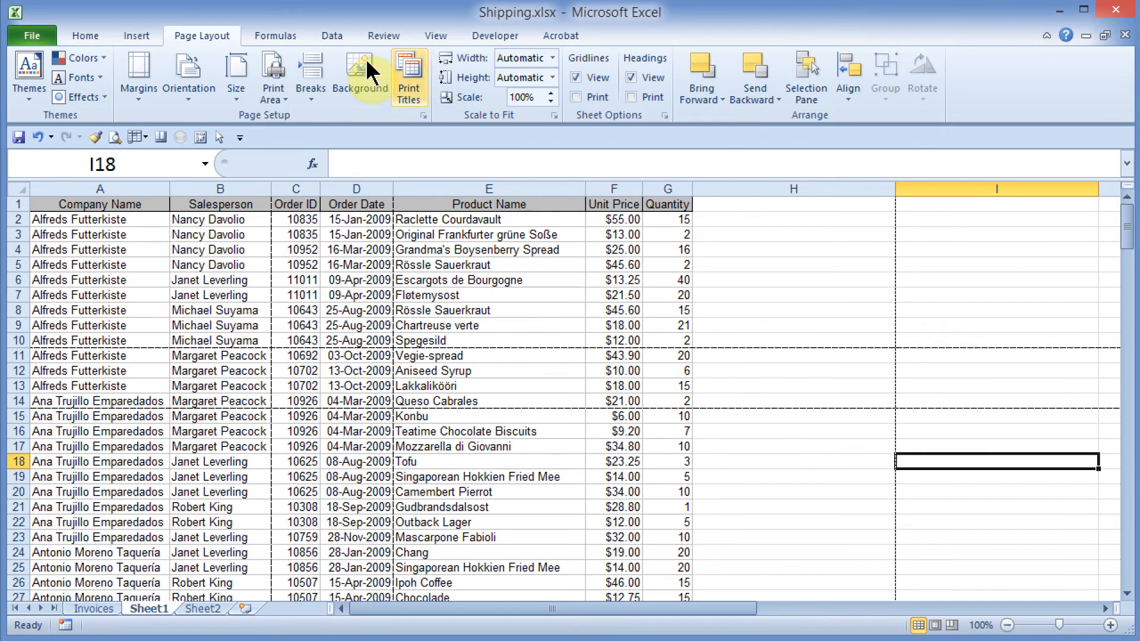
click(310, 70)
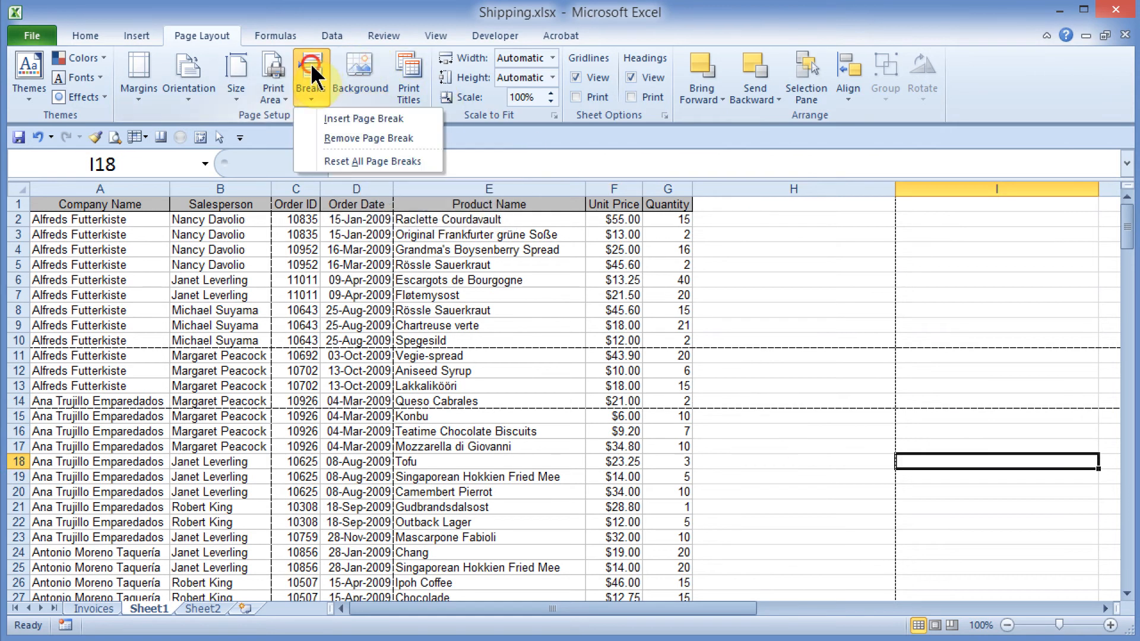
click(317, 118)
click(699, 459)
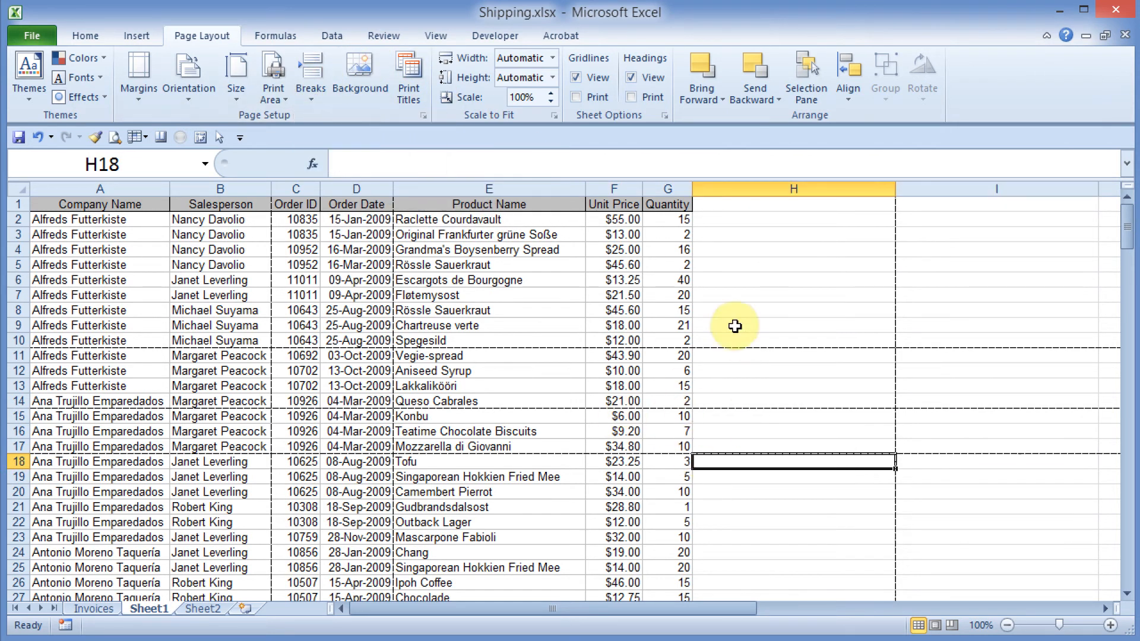
drag(408, 416, 768, 448)
Reset all page breaks on Sheet1 to clear every manually inserted break at once
click(329, 340)
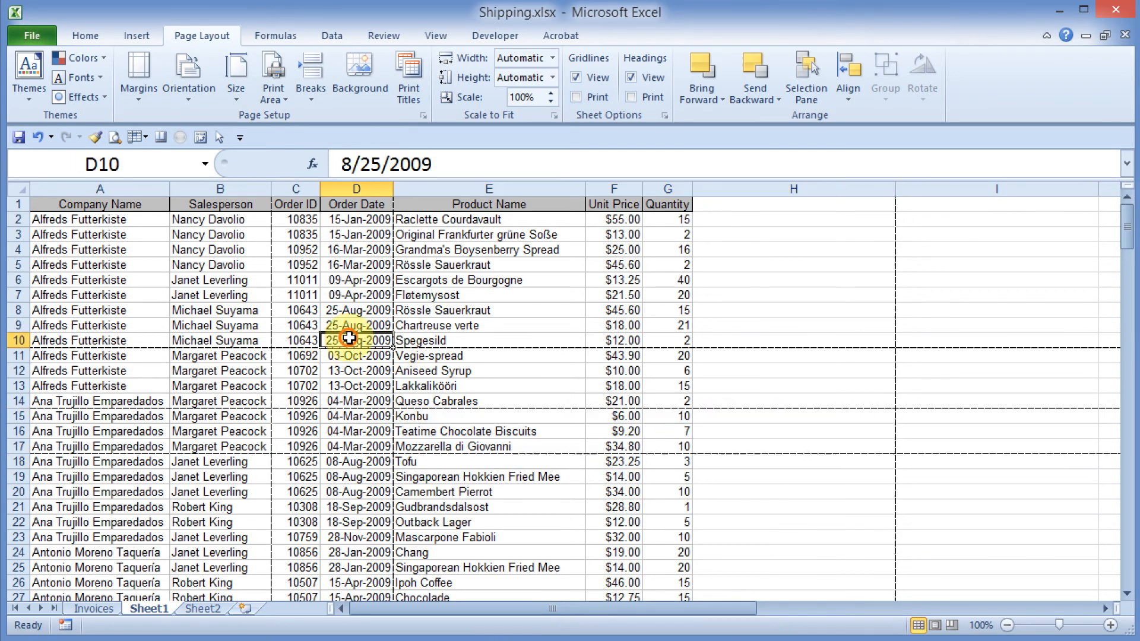
click(297, 280)
click(224, 295)
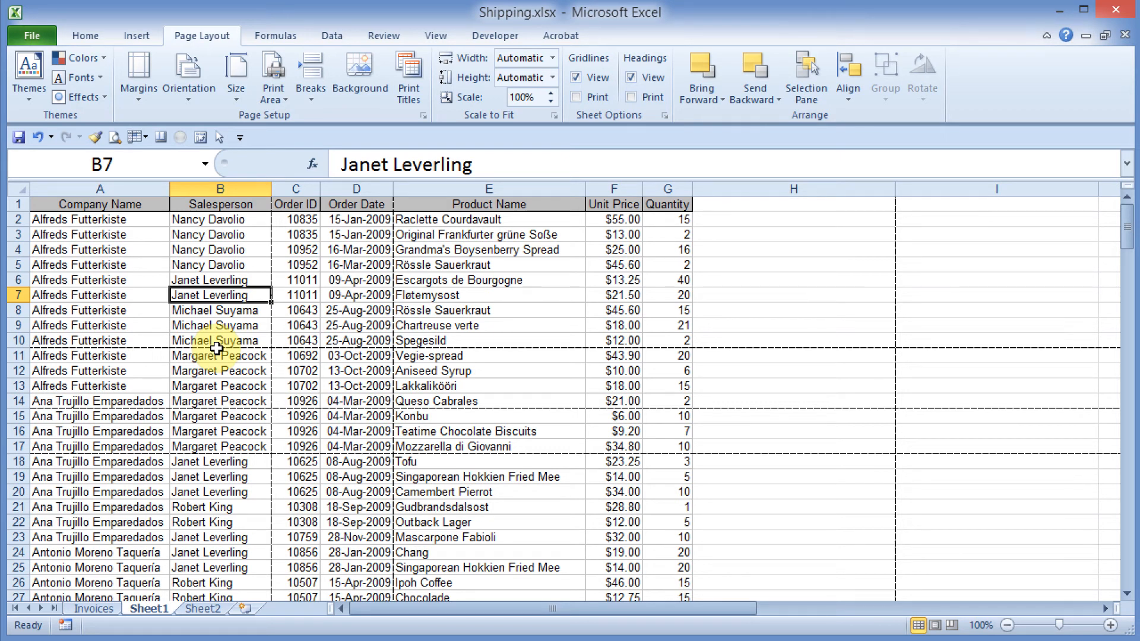
click(377, 400)
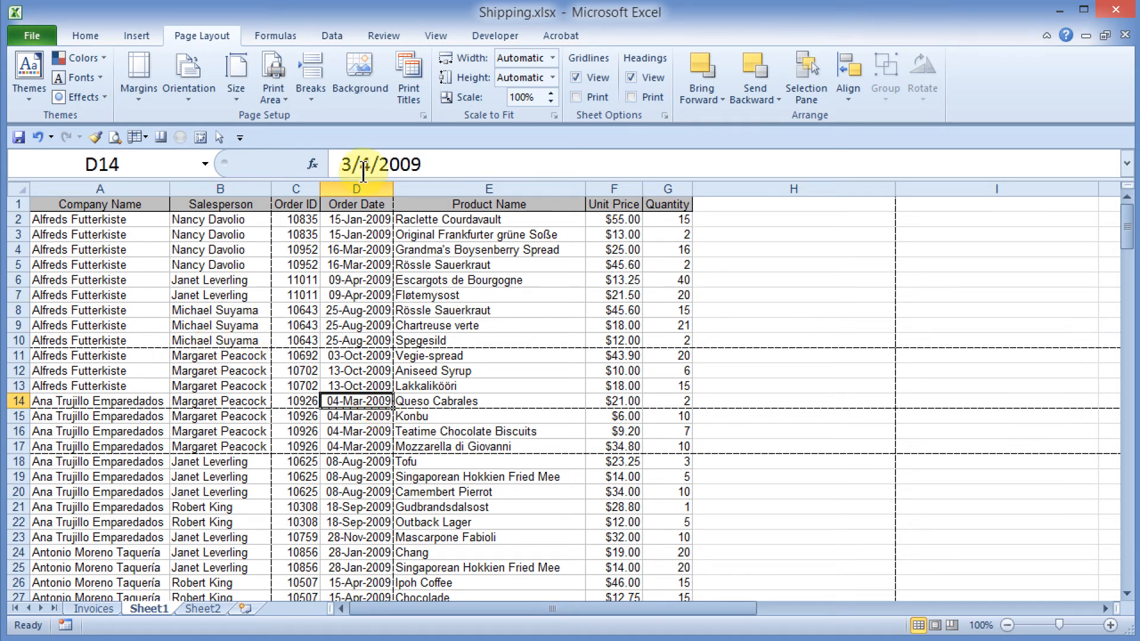
click(312, 89)
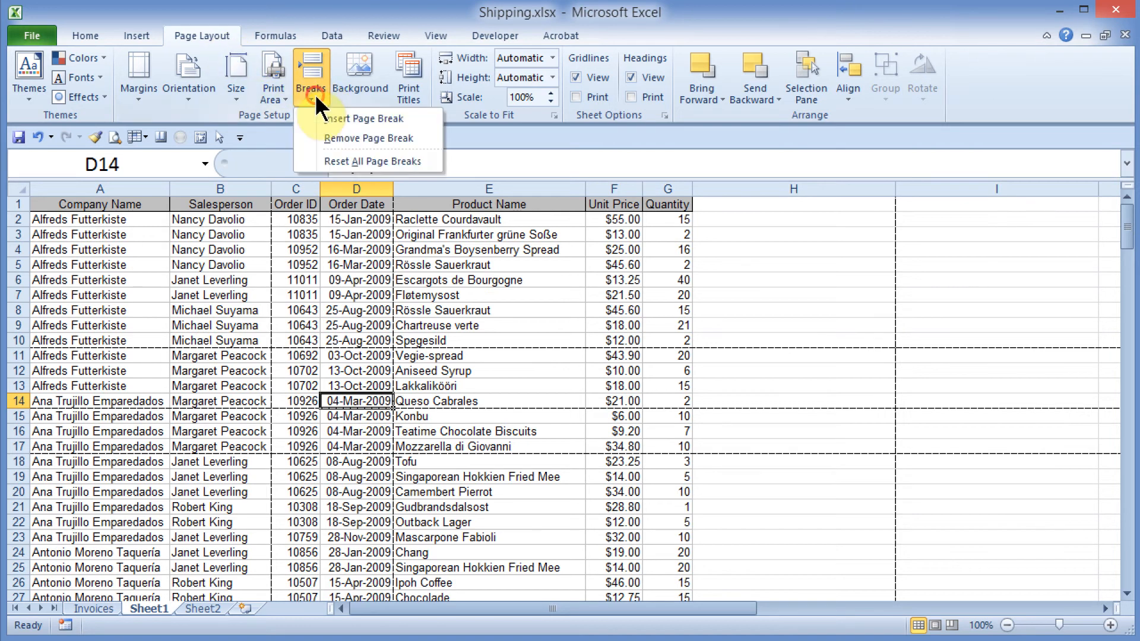
click(351, 162)
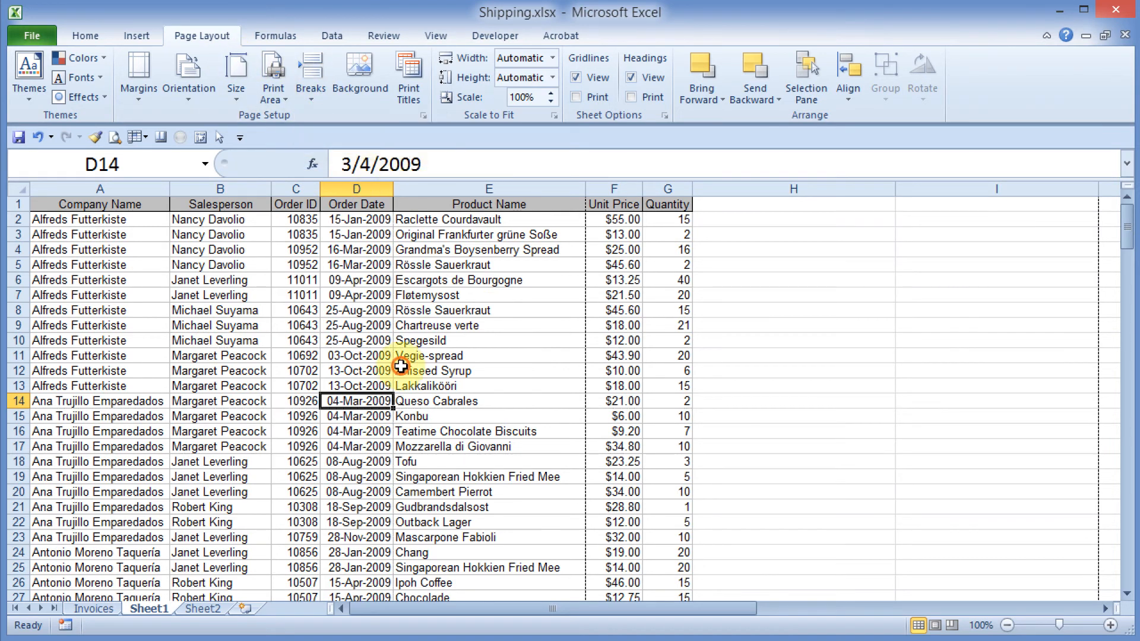
click(306, 372)
click(198, 374)
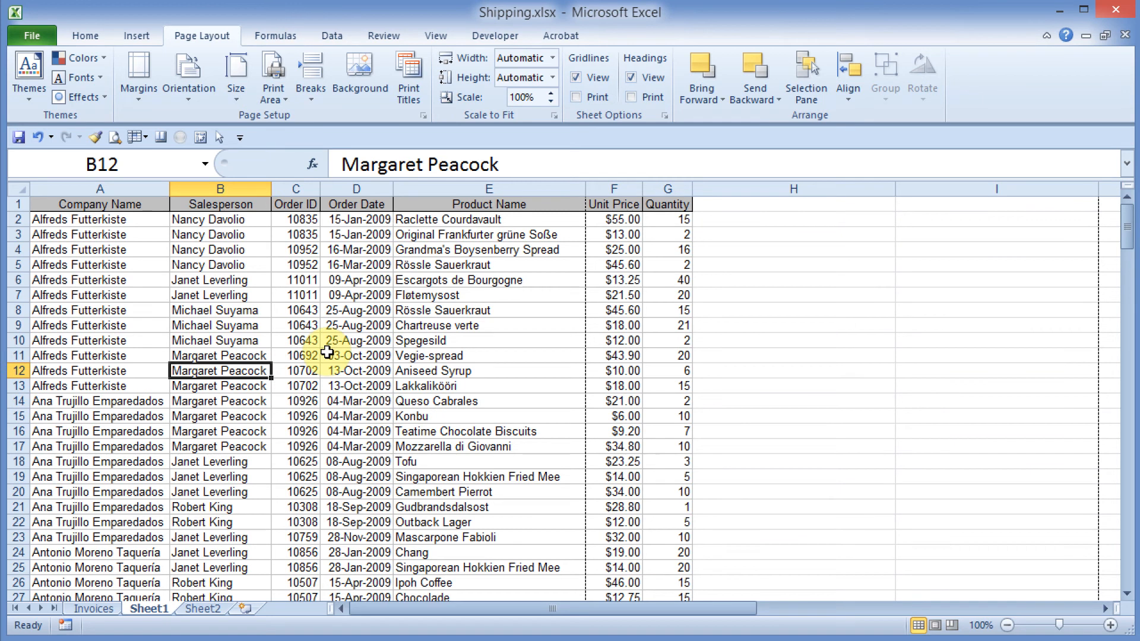
key(Right)
key(Right)
key(Down)
key(Down)
key(Down)
key(Down)
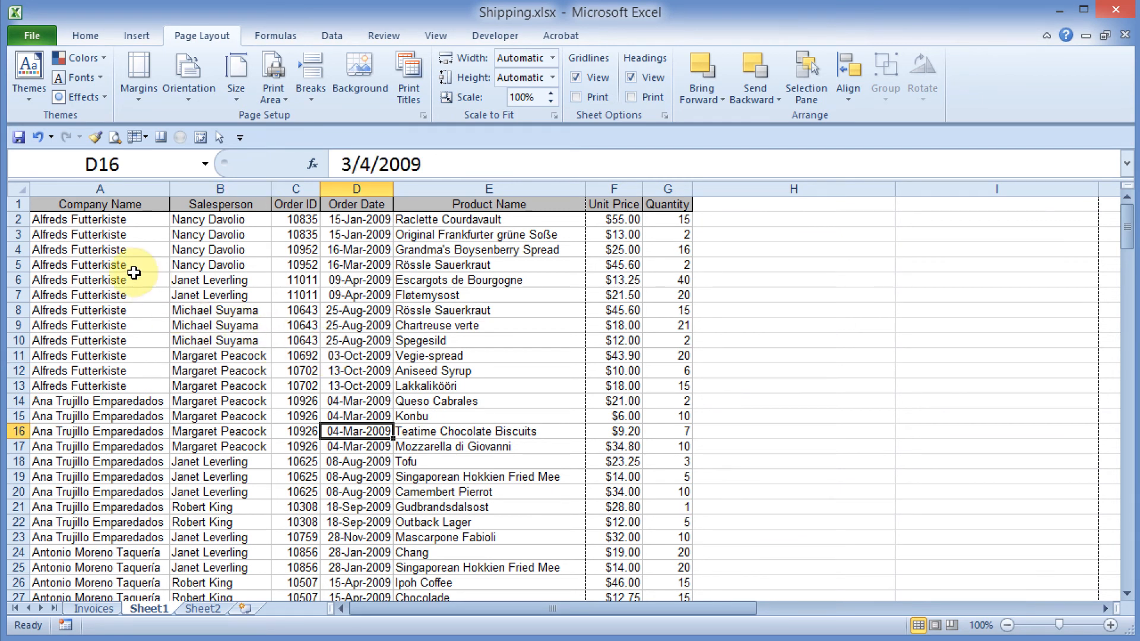
Set the print area to the two separate ranges B5:C14 and E15:E23
drag(189, 271, 253, 294)
drag(304, 376, 308, 404)
drag(418, 416, 517, 538)
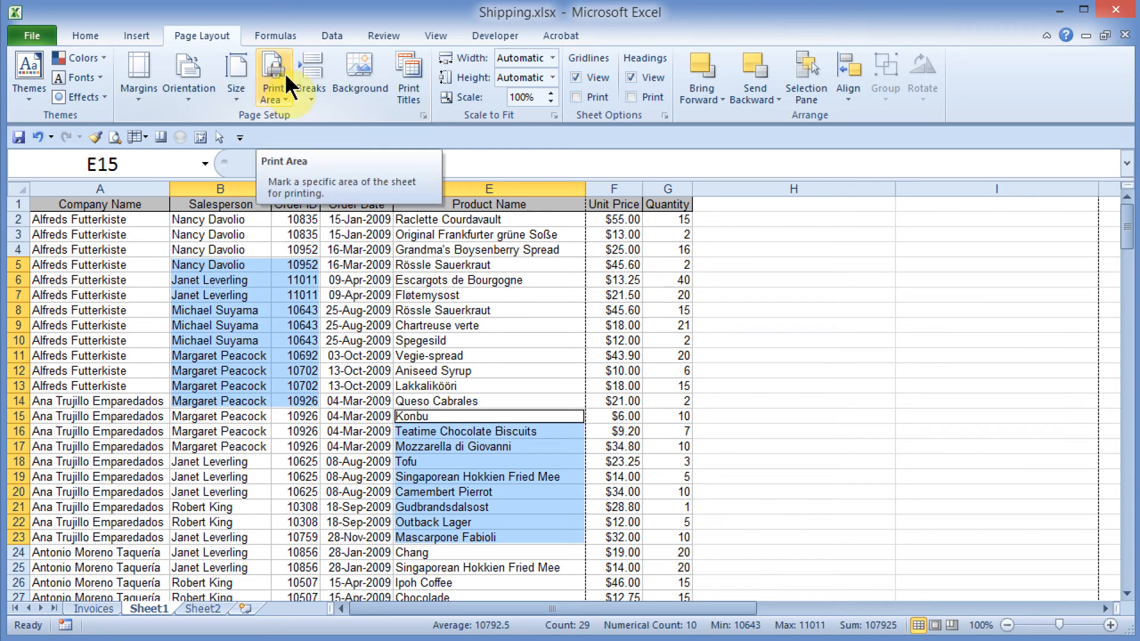
click(285, 98)
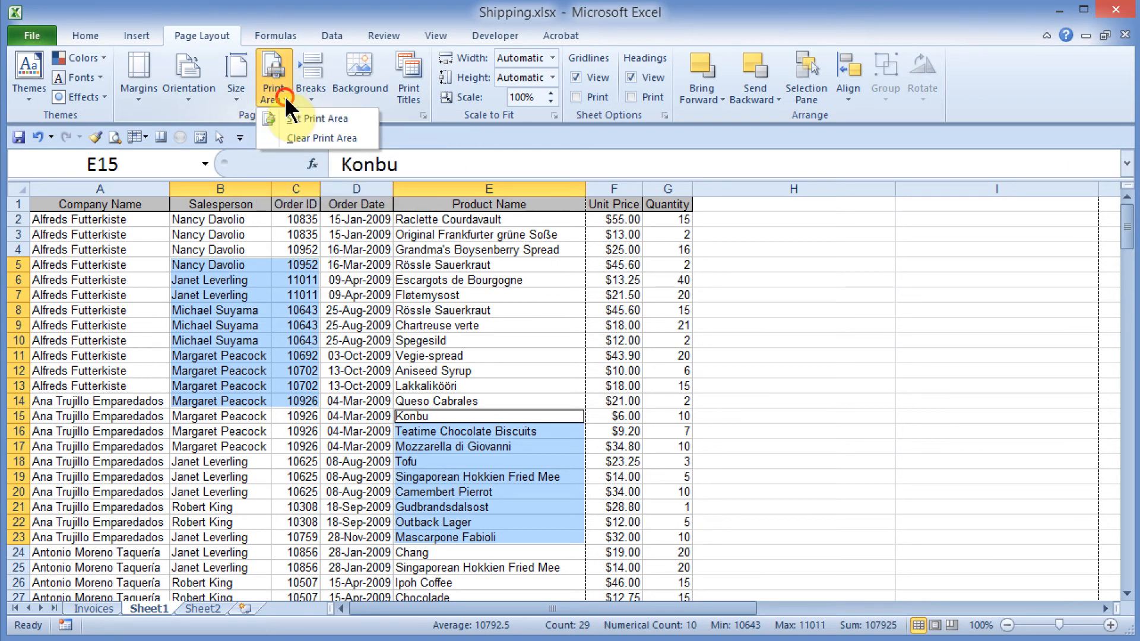
click(304, 117)
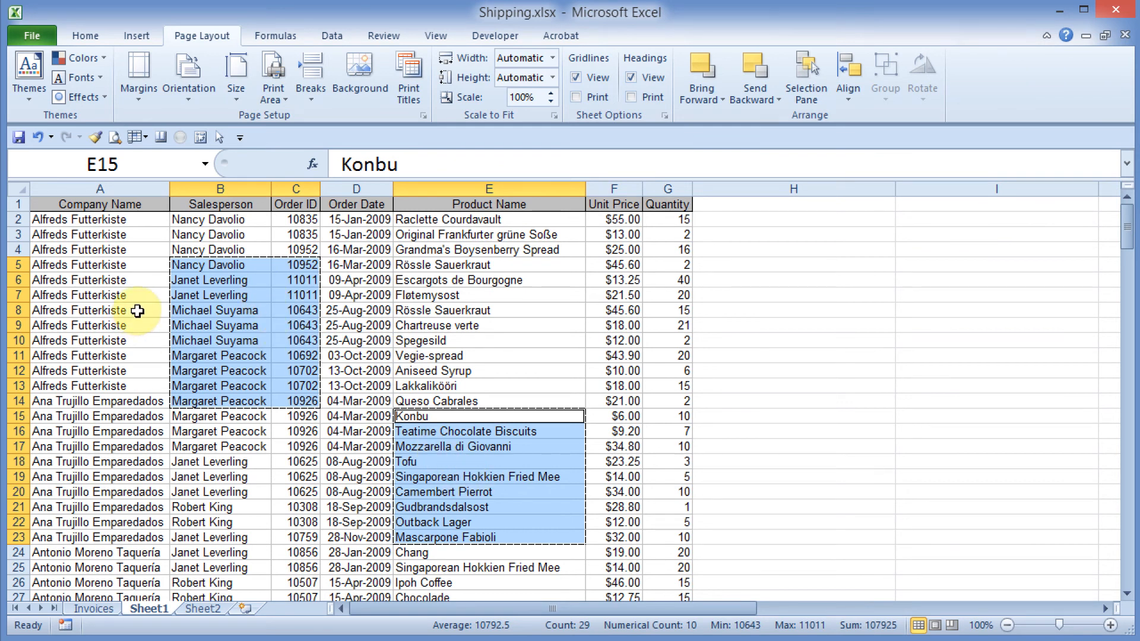
Preview how the two print area ranges are laid out across the printed pages, and return to the worksheet
click(29, 35)
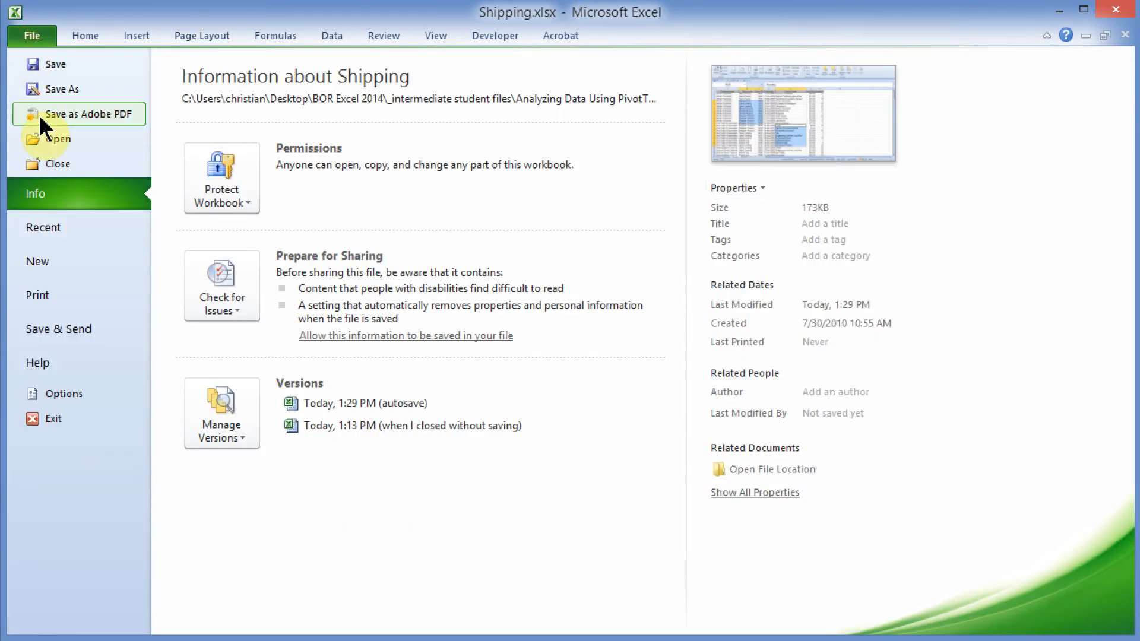
click(46, 297)
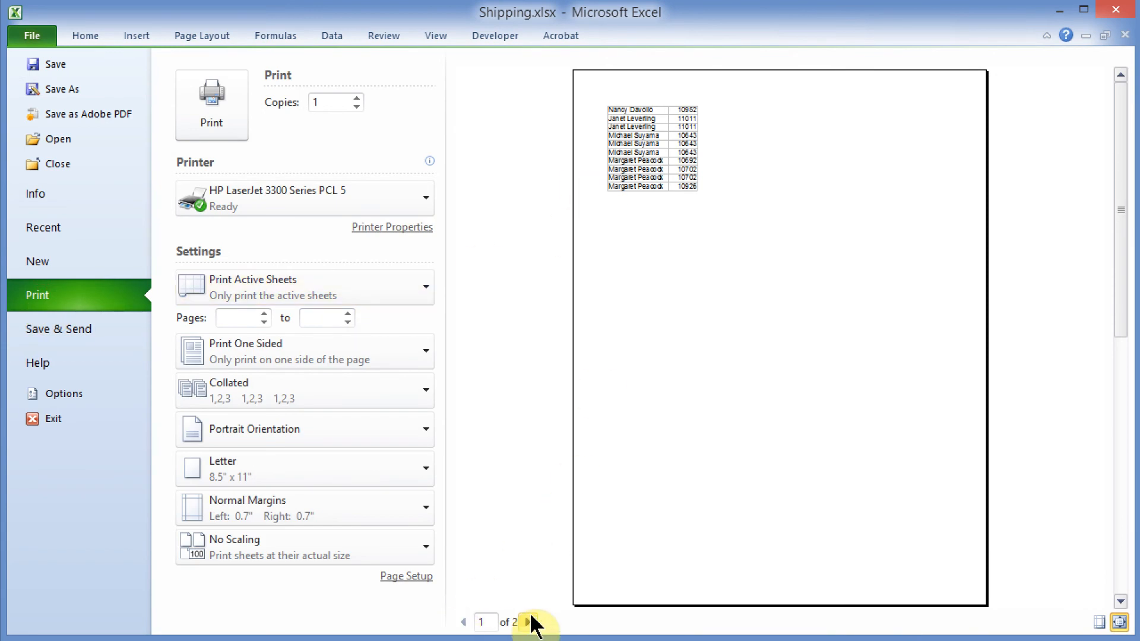
scroll(682, 460, down, 1)
scroll(683, 460, up, 1)
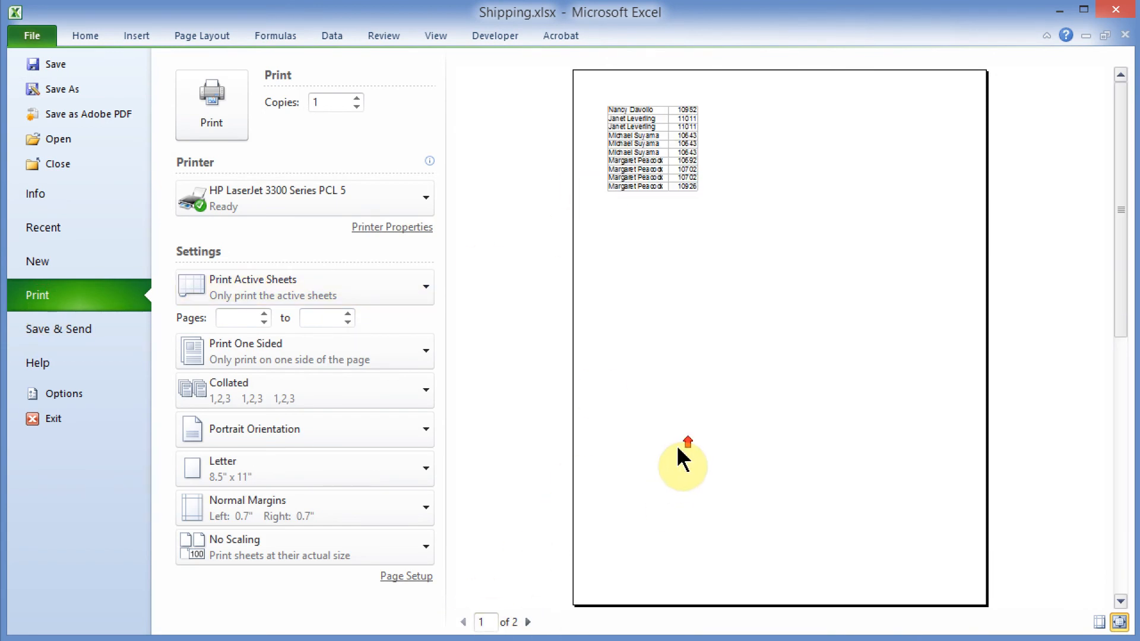
scroll(678, 449, down, 1)
scroll(679, 450, up, 1)
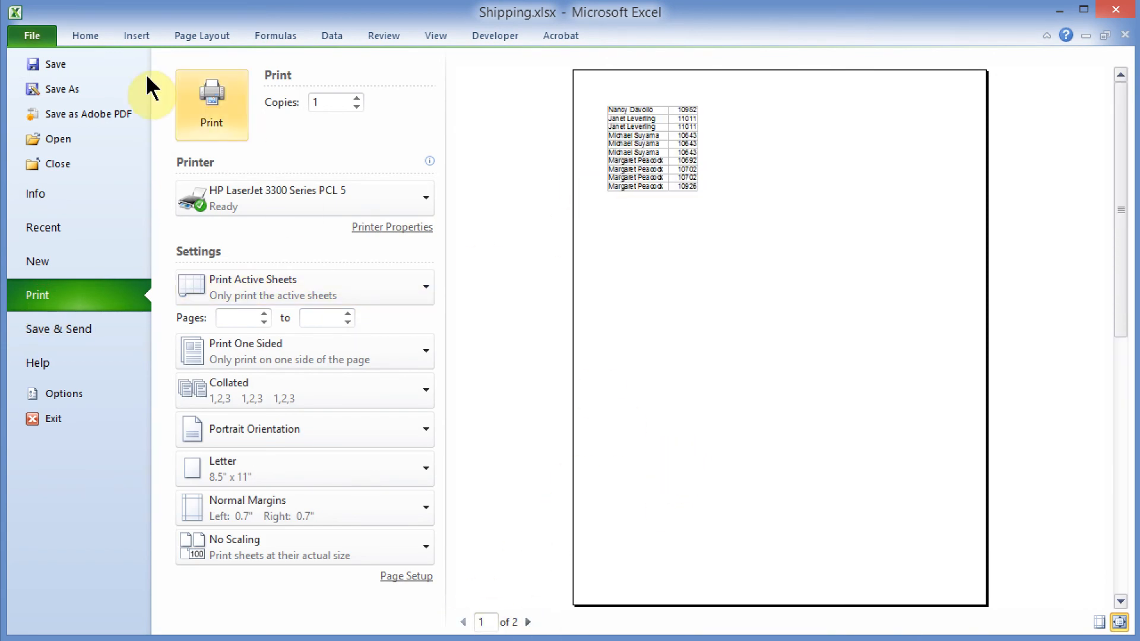
click(89, 36)
Clear the print area from Sheet1
click(194, 36)
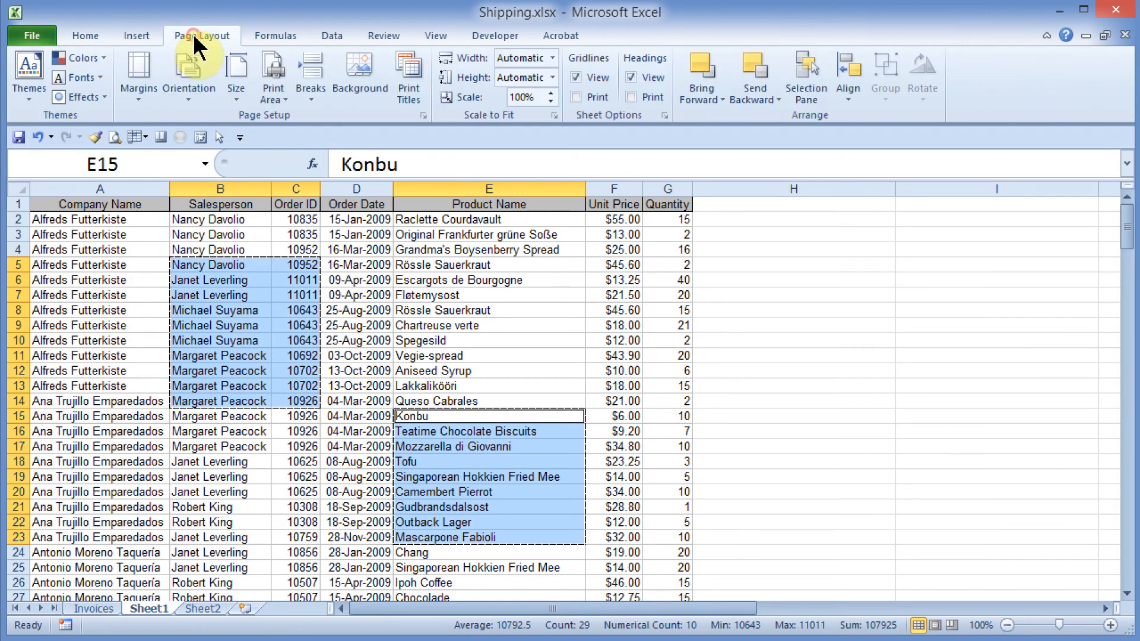
click(274, 97)
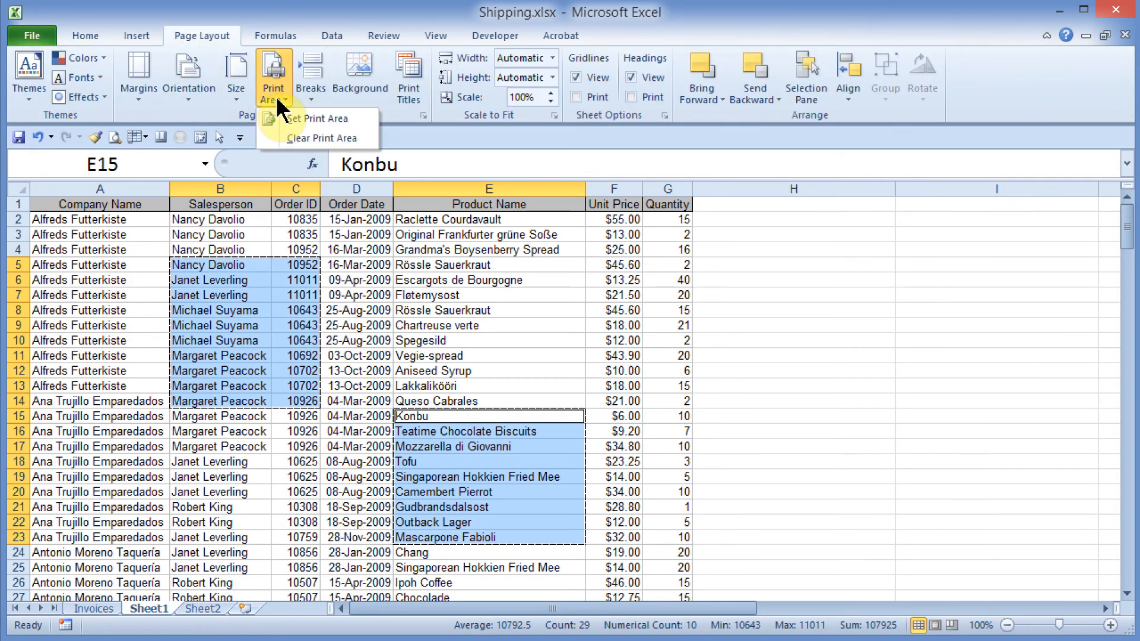
click(320, 138)
click(368, 310)
click(321, 446)
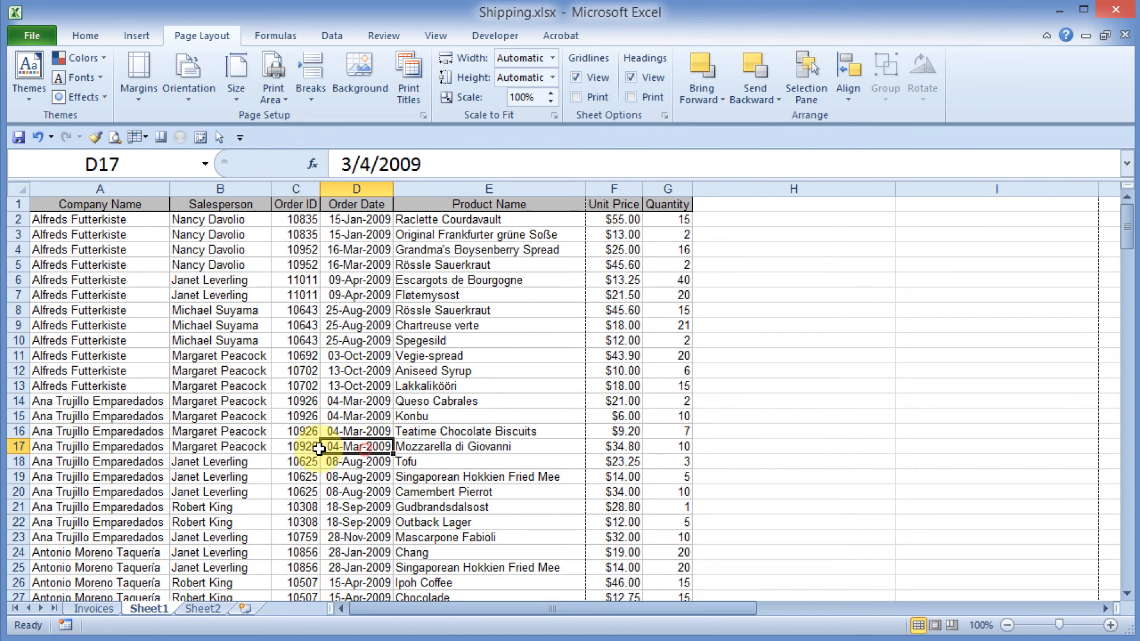
click(301, 447)
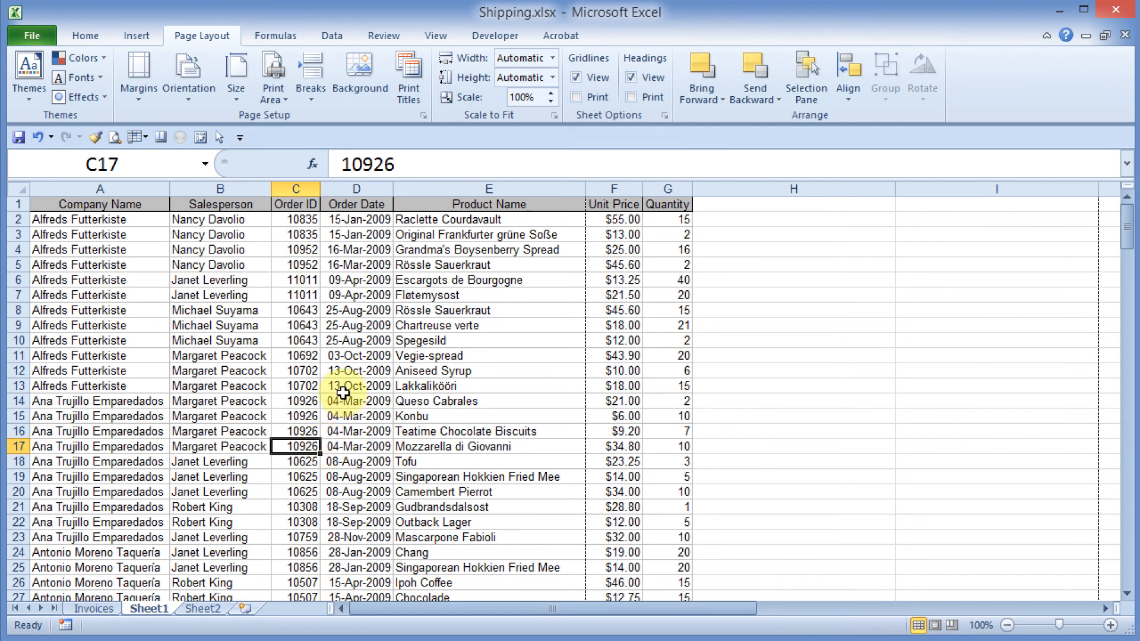
Switch Sheet1 to Page Break Preview, dismiss the welcome message, and set the zoom to 100%
click(437, 37)
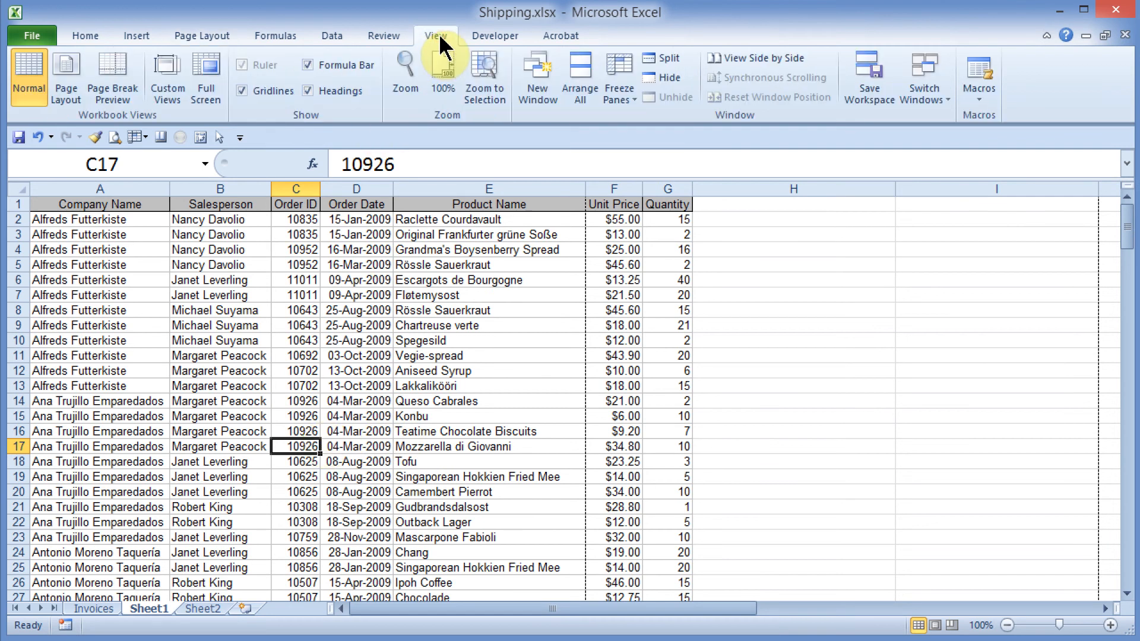
click(114, 84)
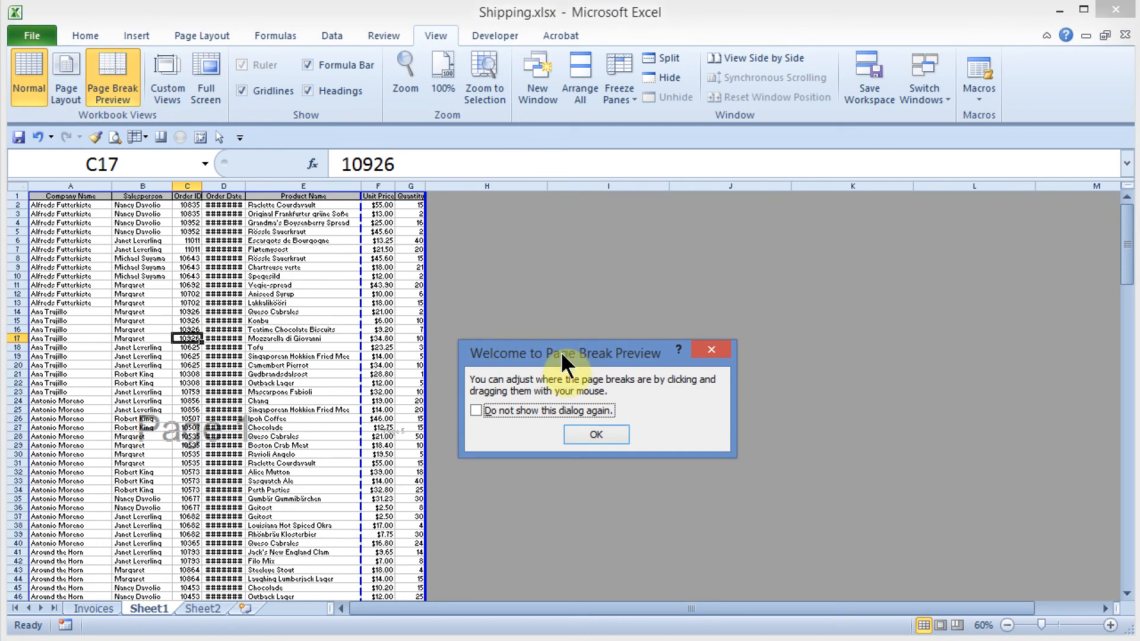
drag(561, 353, 666, 312)
click(714, 401)
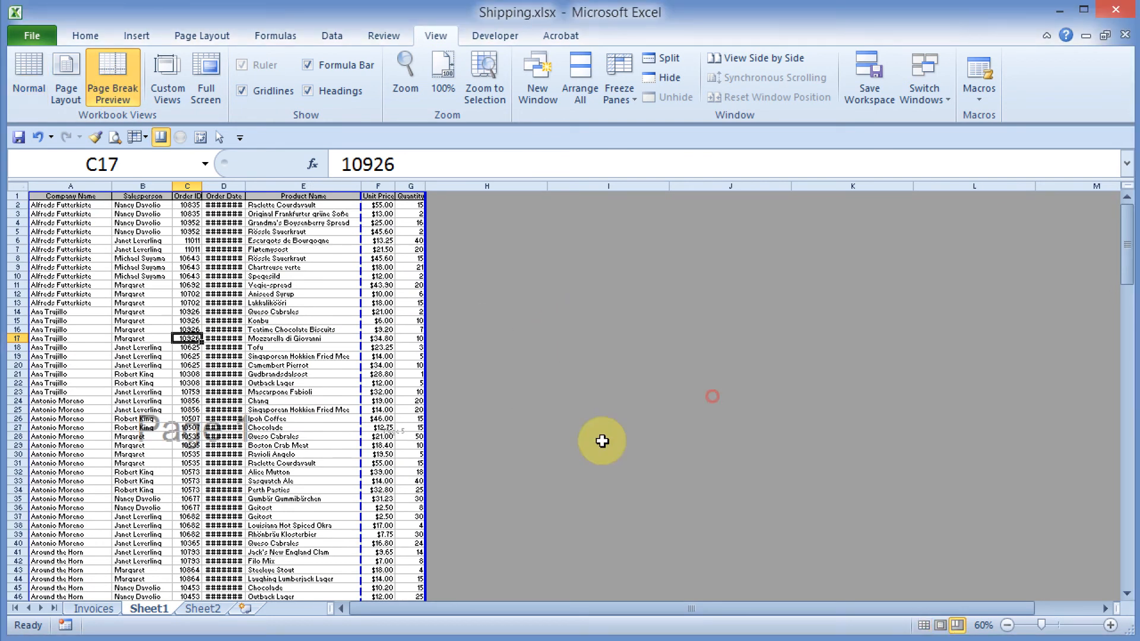
scroll(379, 407, down, 5)
scroll(379, 406, down, 10)
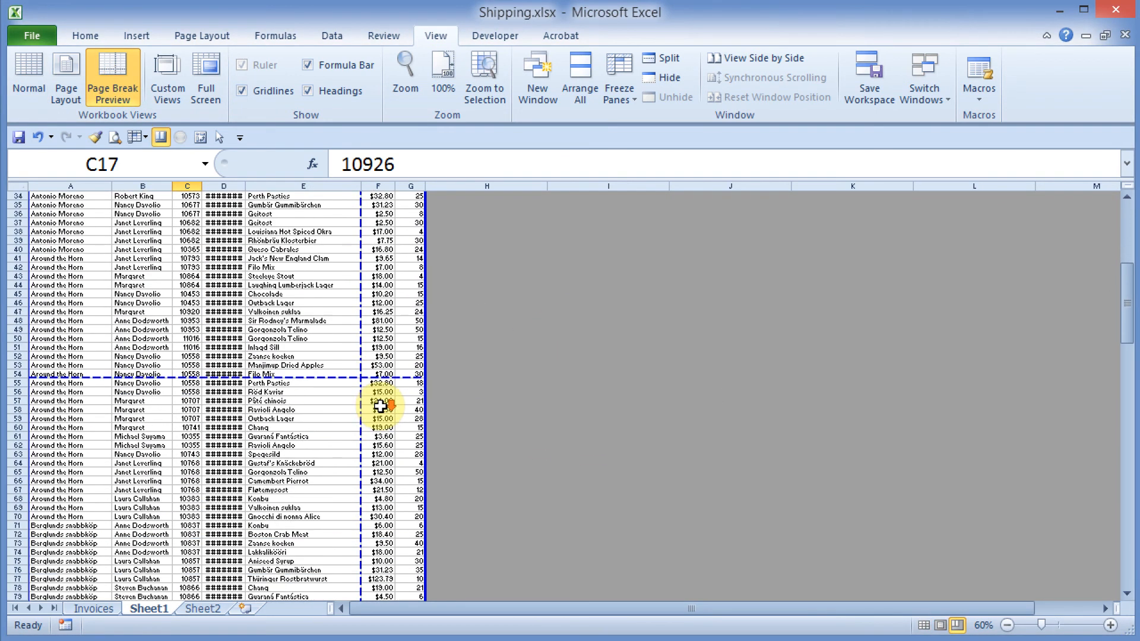
scroll(380, 406, up, 15)
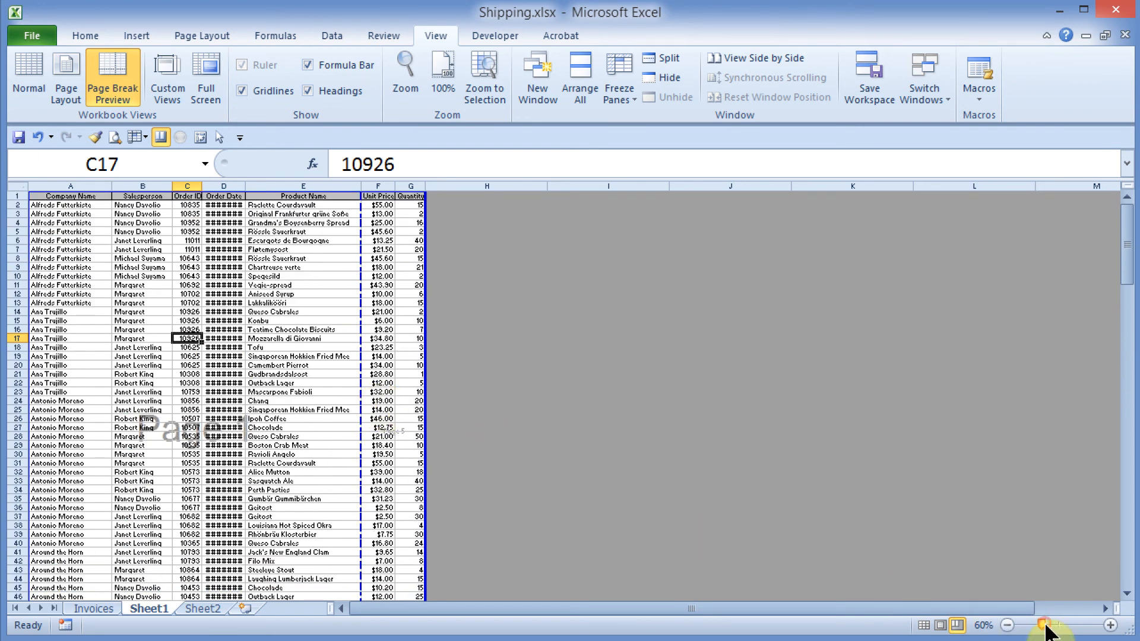
drag(1046, 627, 1063, 624)
scroll(544, 502, up, 3)
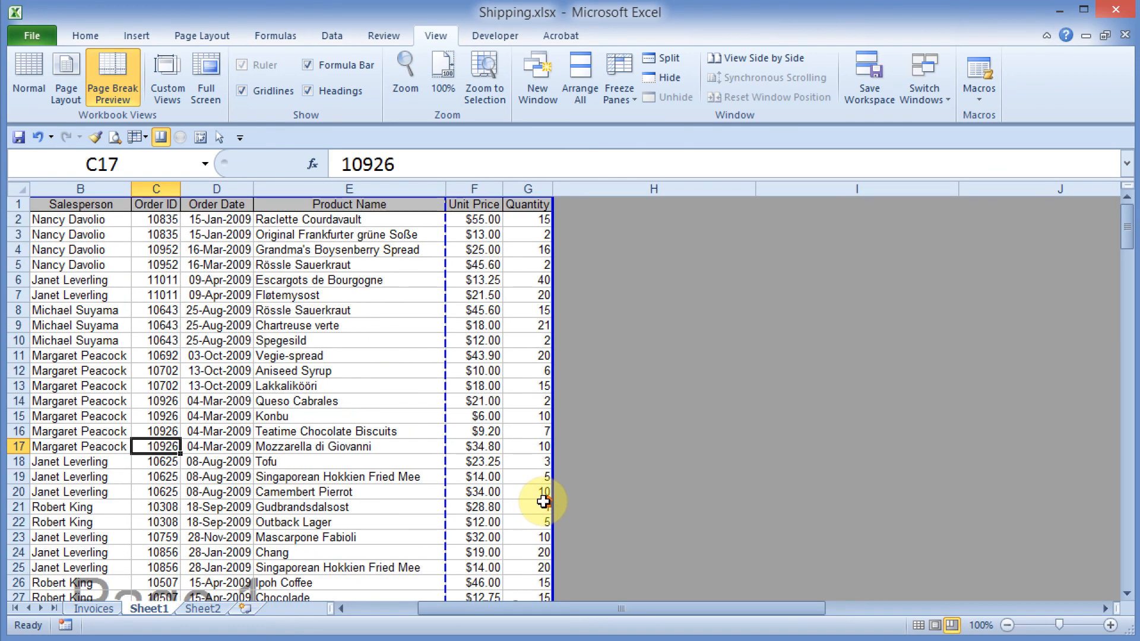
Insert a horizontal page break above row 12
click(18, 370)
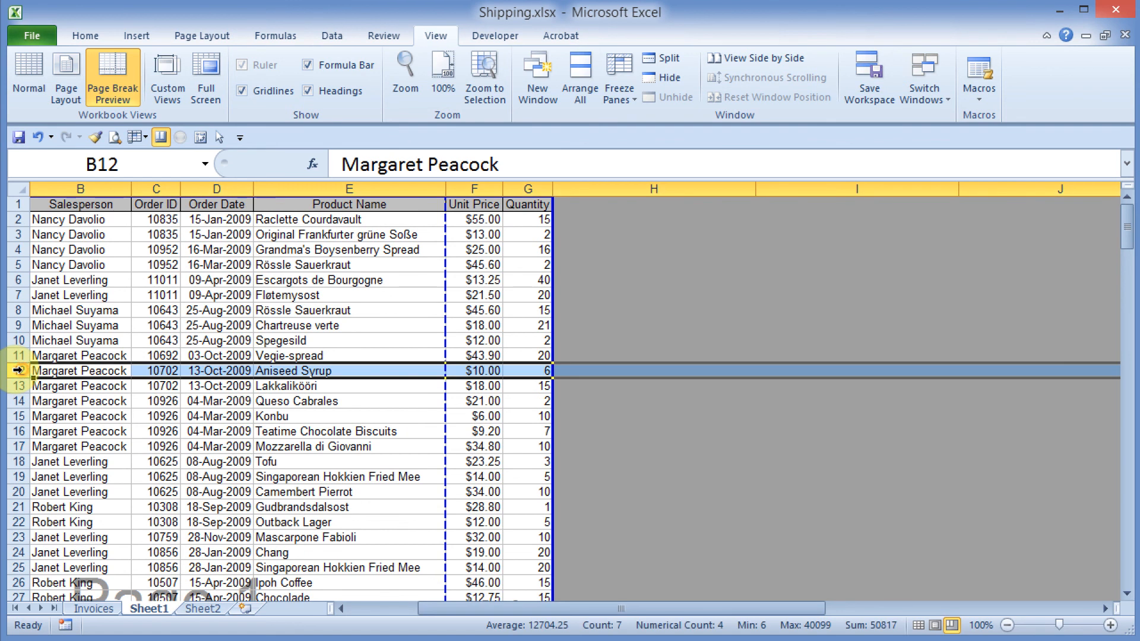
click(193, 39)
click(311, 77)
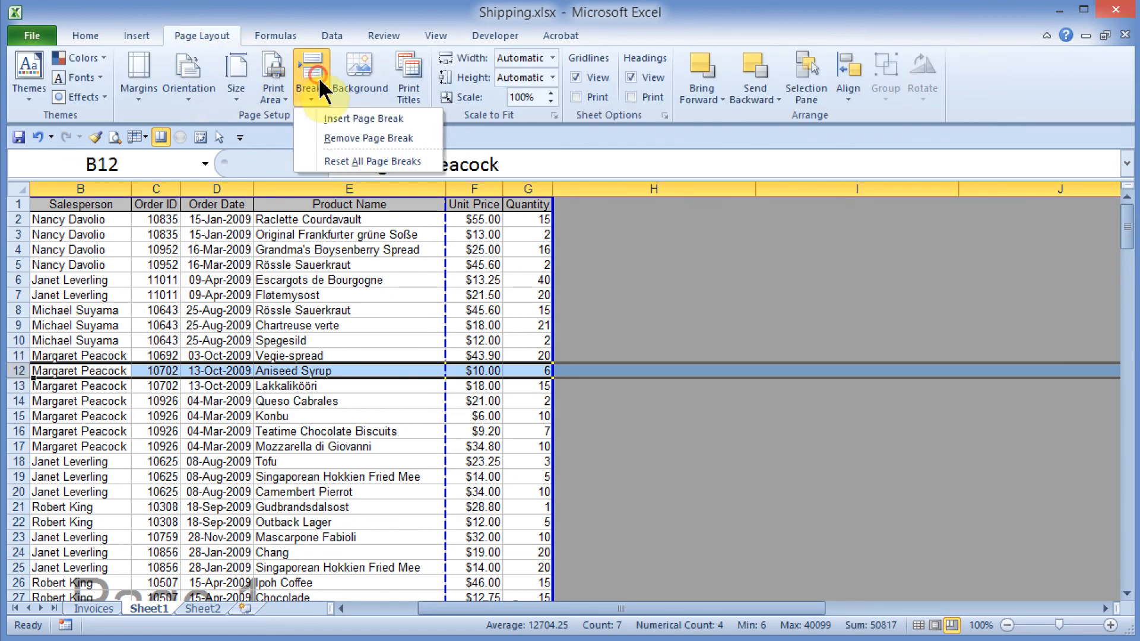
click(348, 121)
click(317, 461)
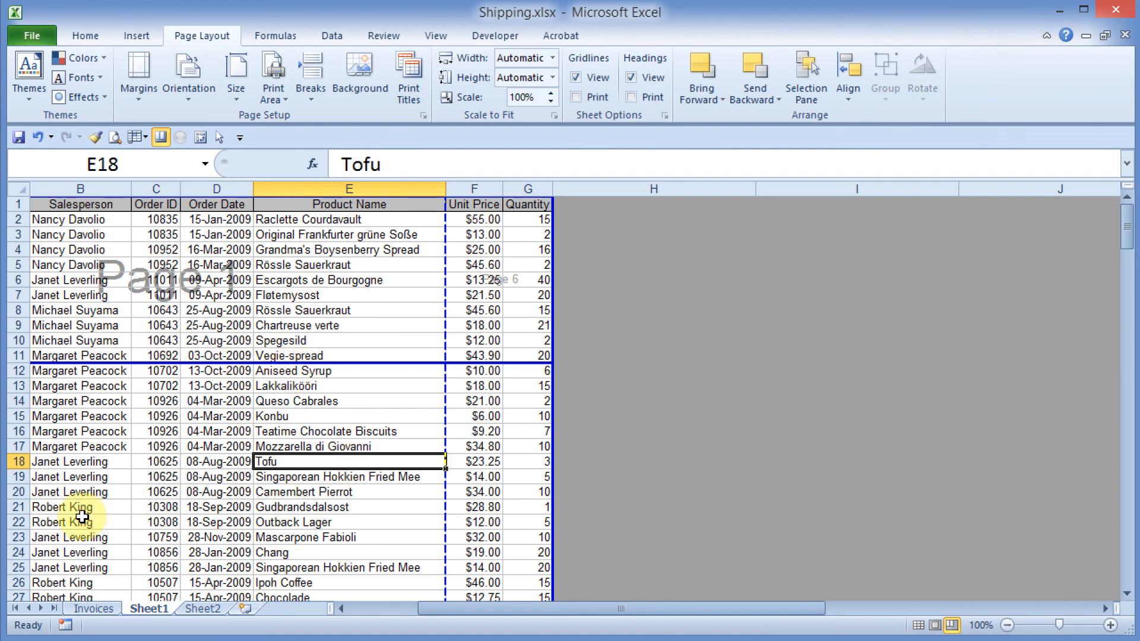
Insert a horizontal page break above row 22
click(15, 523)
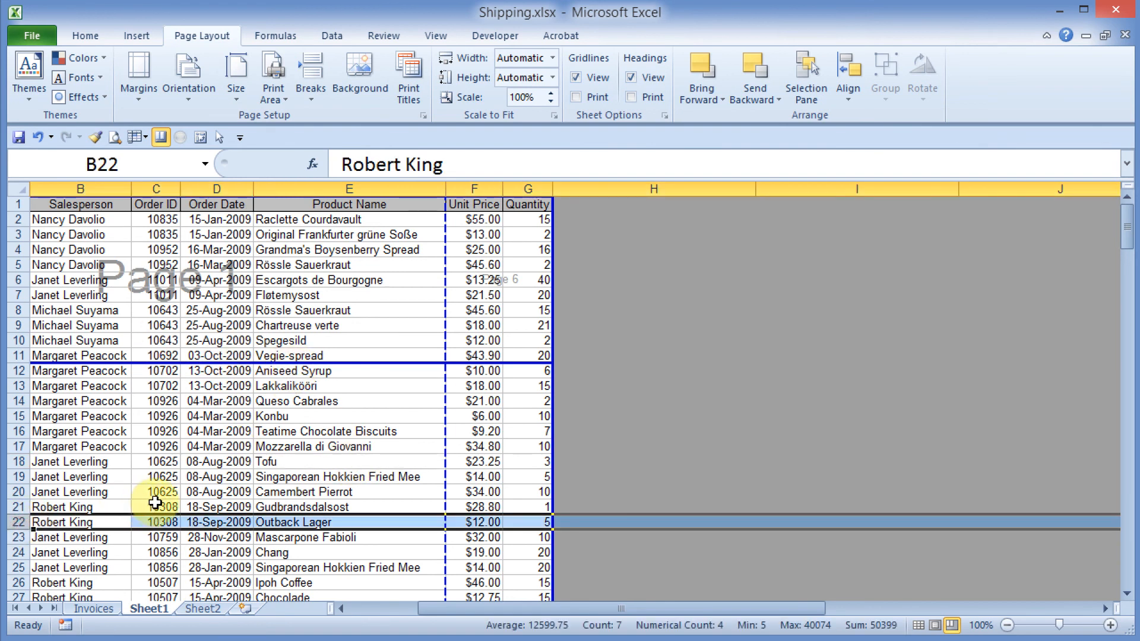
click(310, 85)
click(343, 119)
click(368, 475)
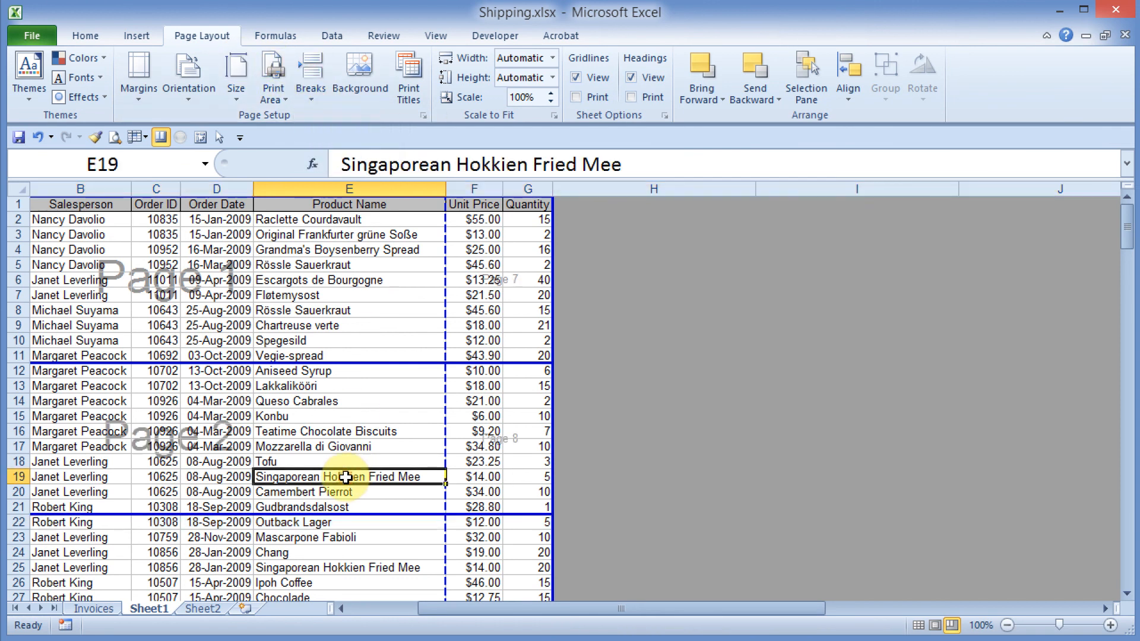
click(420, 418)
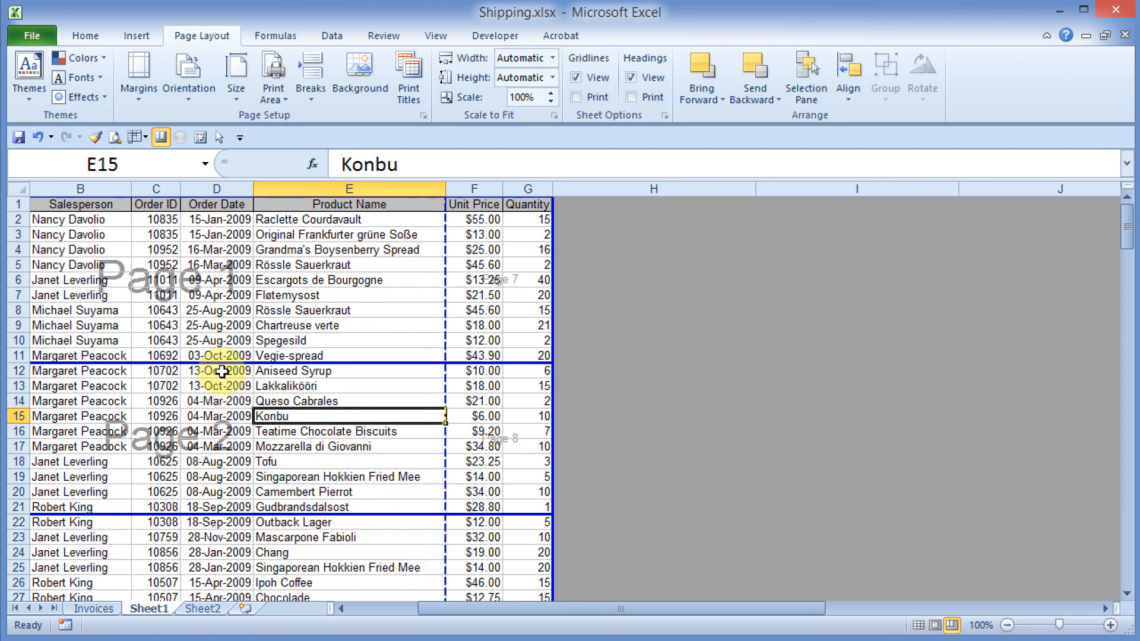
Move the two horizontal page breaks to above rows 9 and 24, and the dashed vertical break past the Quantity column
drag(250, 363, 250, 317)
drag(273, 514, 274, 543)
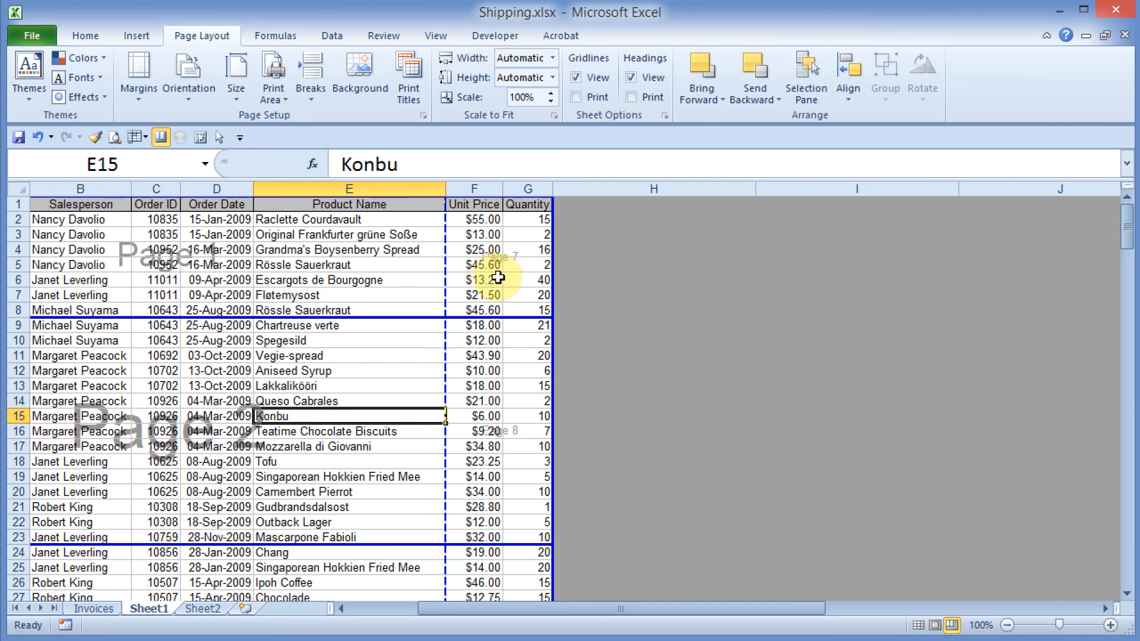
drag(552, 279, 576, 288)
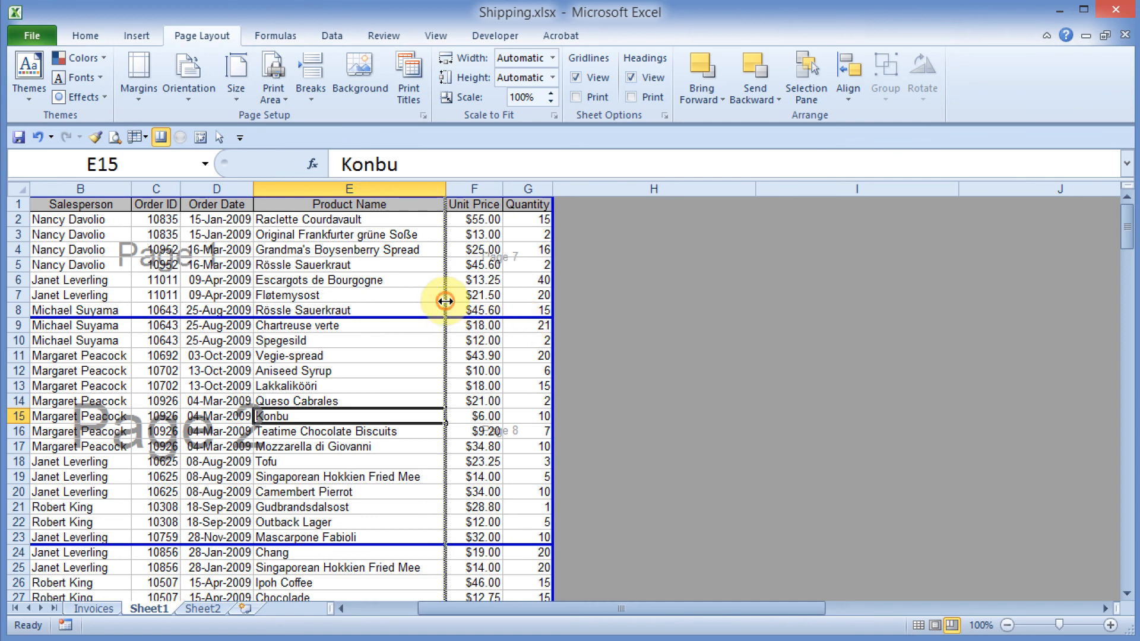
drag(445, 301, 562, 302)
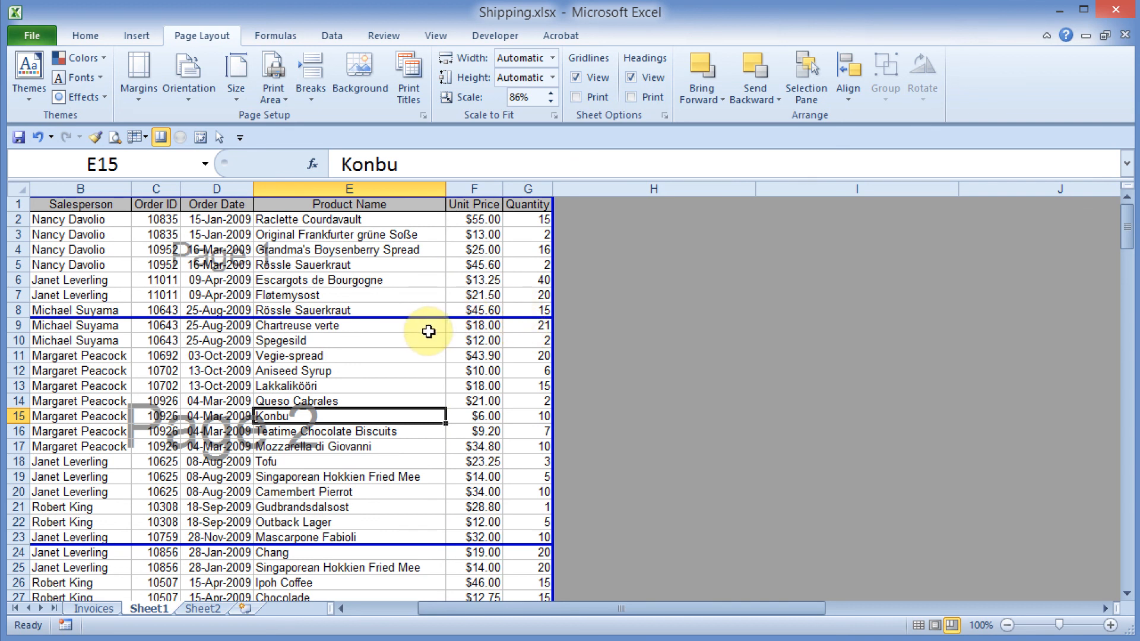
Reset all page breaks while in Page Break Preview, discarding the inserted and moved ones
click(312, 90)
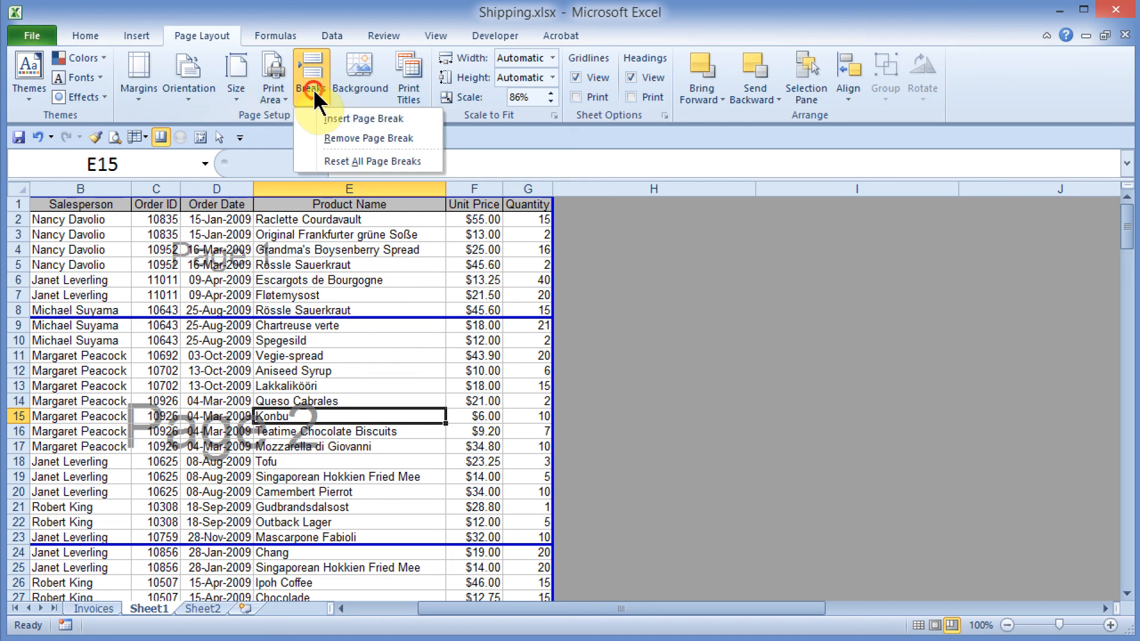
click(358, 161)
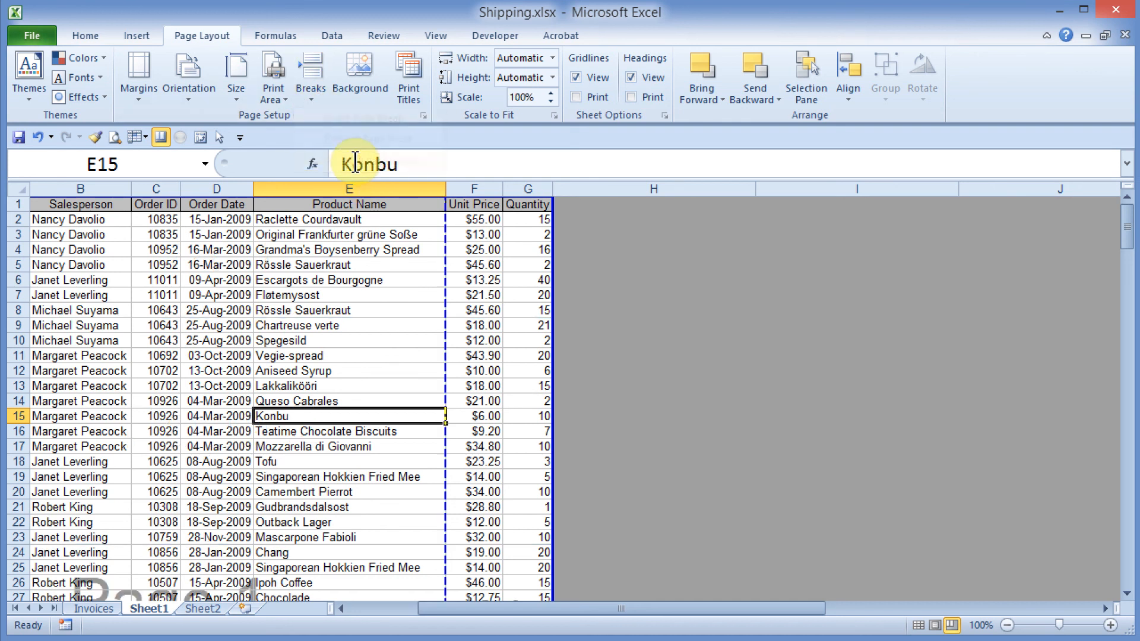
scroll(346, 326, down, 2)
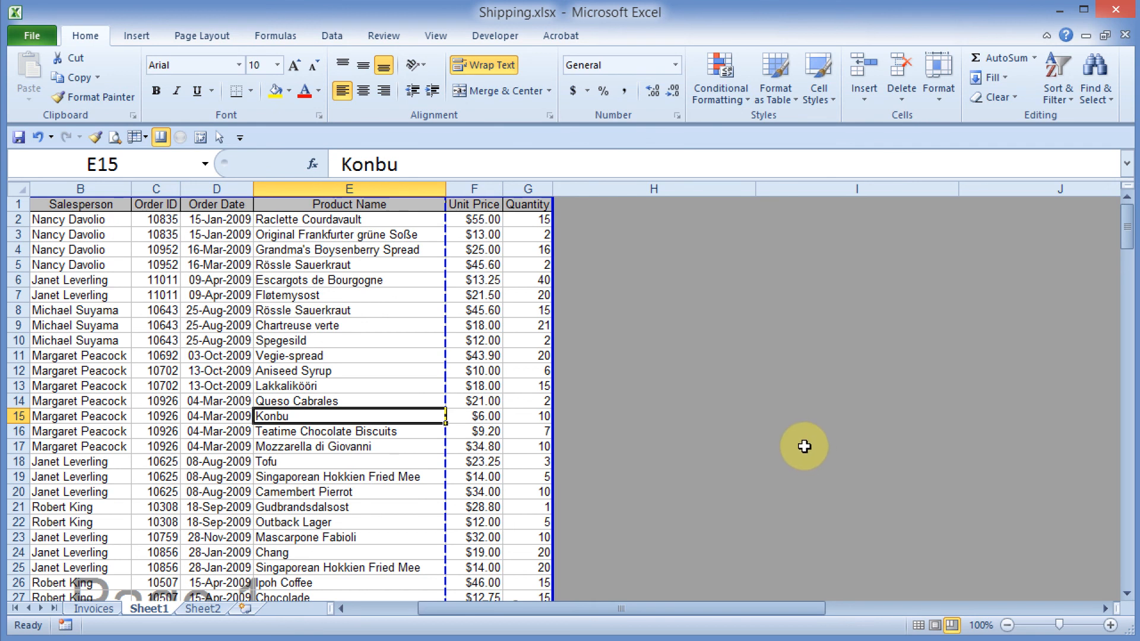
Bring up the workbook view options
click(440, 36)
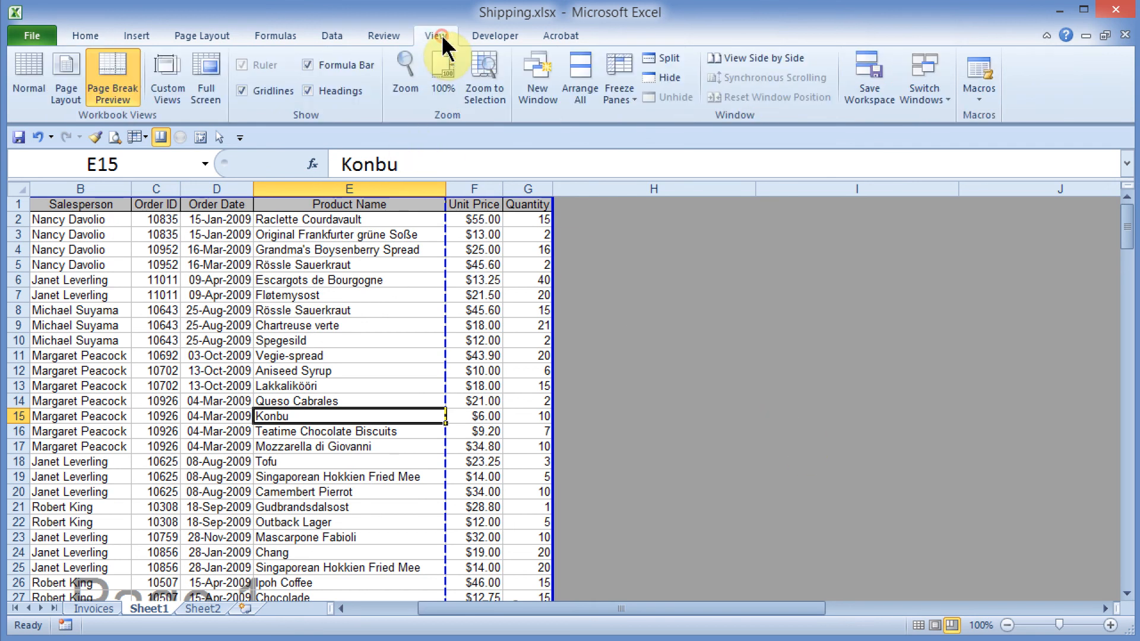